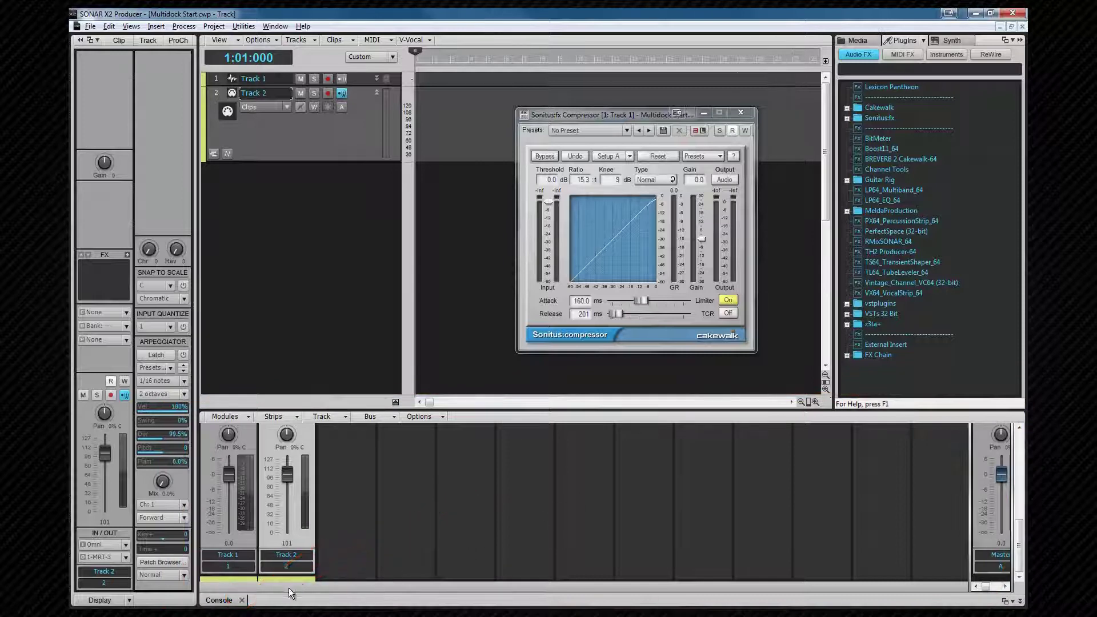
Close the Console in the bottom dock, then reopen it from the views list
{"action": "left_click", "coordinate": [240, 601]}
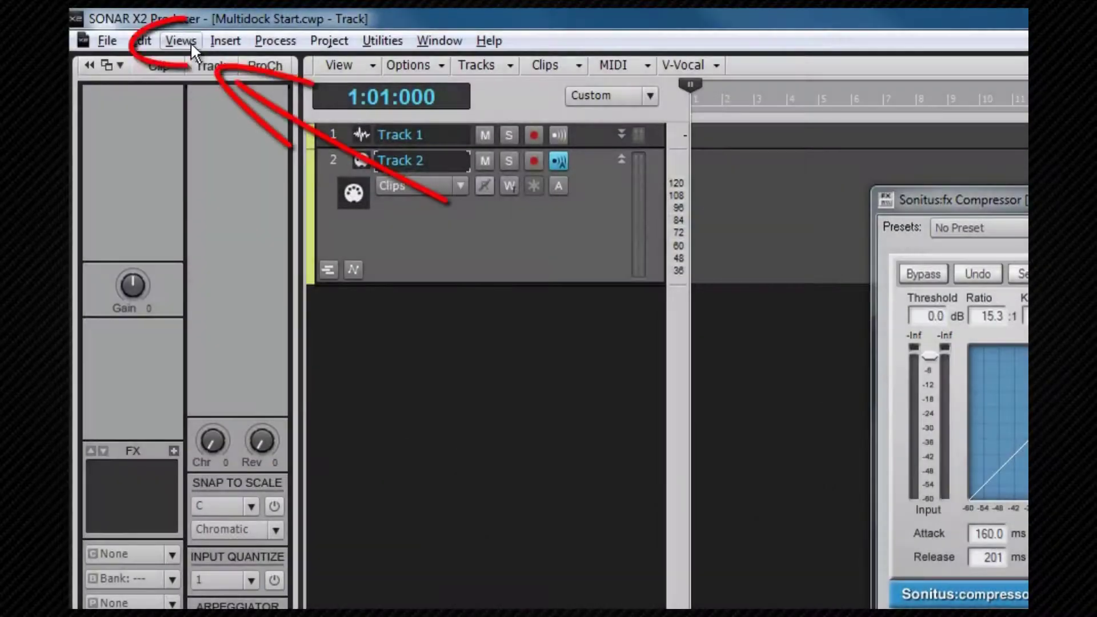
{"action": "left_click", "coordinate": [136, 26]}
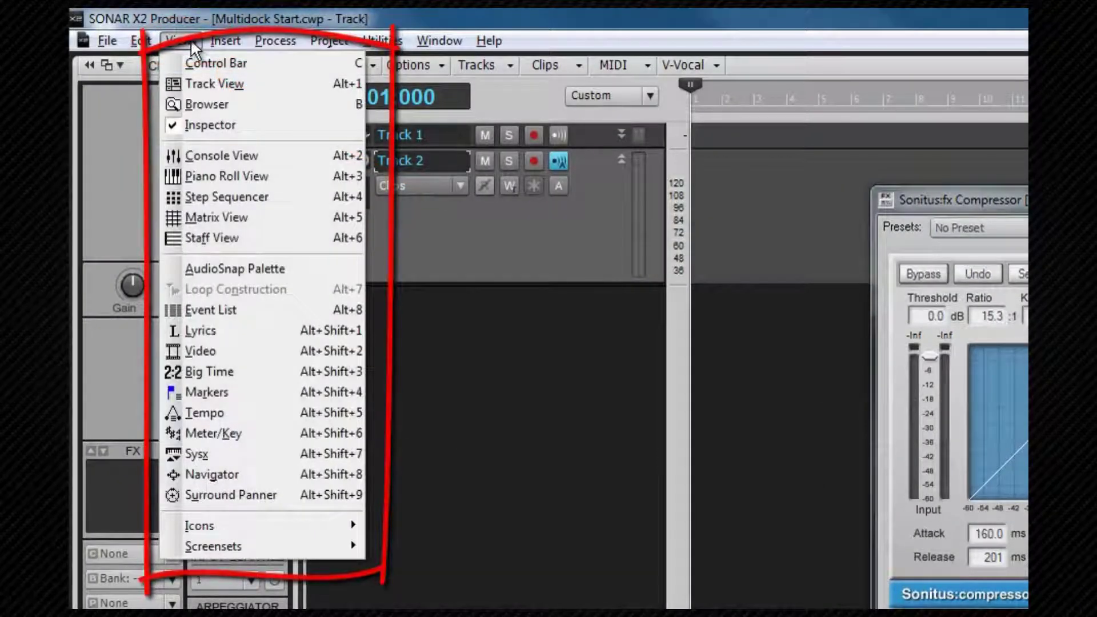
{"action": "left_click", "coordinate": [220, 155]}
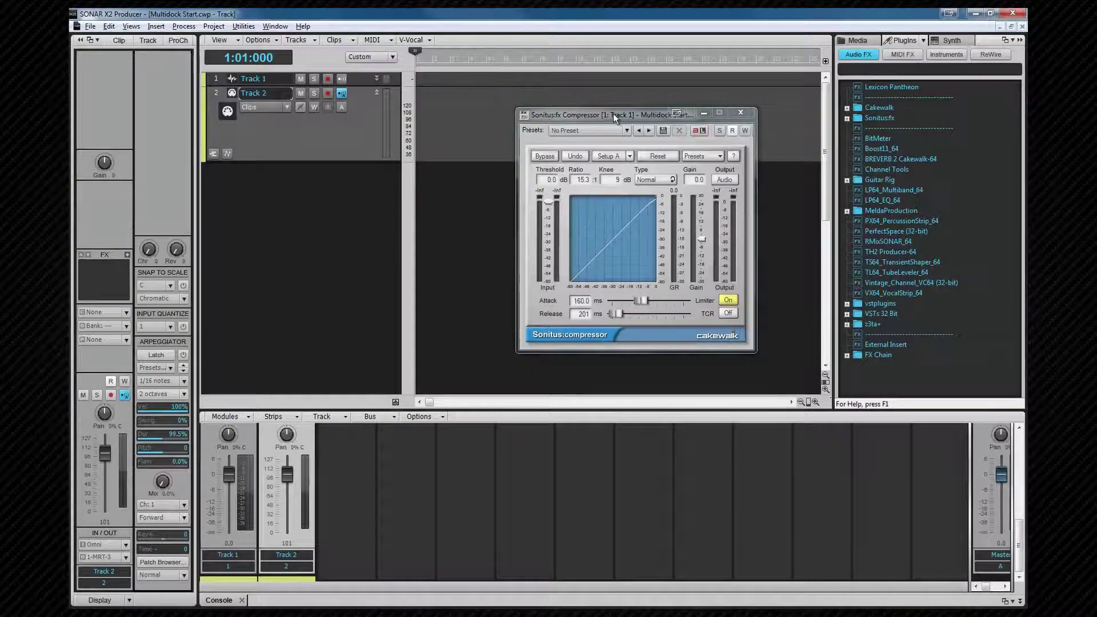
Drag the Sonitus:fx Compressor window onto the bottom MultiDock so it sits beside the Console tab
{"action": "mouse_move", "coordinate": [613, 113]}
{"action": "left_mouse_down"}
{"action": "mouse_move", "coordinate": [529, 335]}
{"action": "mouse_move", "coordinate": [512, 438]}
{"action": "left_mouse_up"}
{"action": "key", "text": "ctrl"}
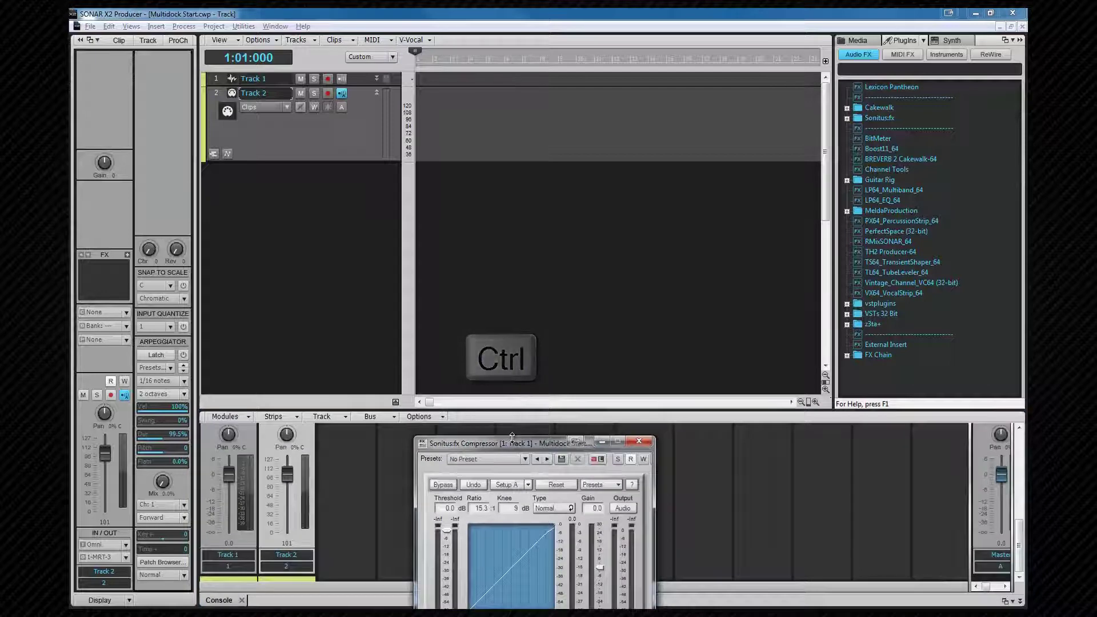
{"action": "left_click_drag", "start_coordinate": [512, 441], "coordinate": [514, 431]}
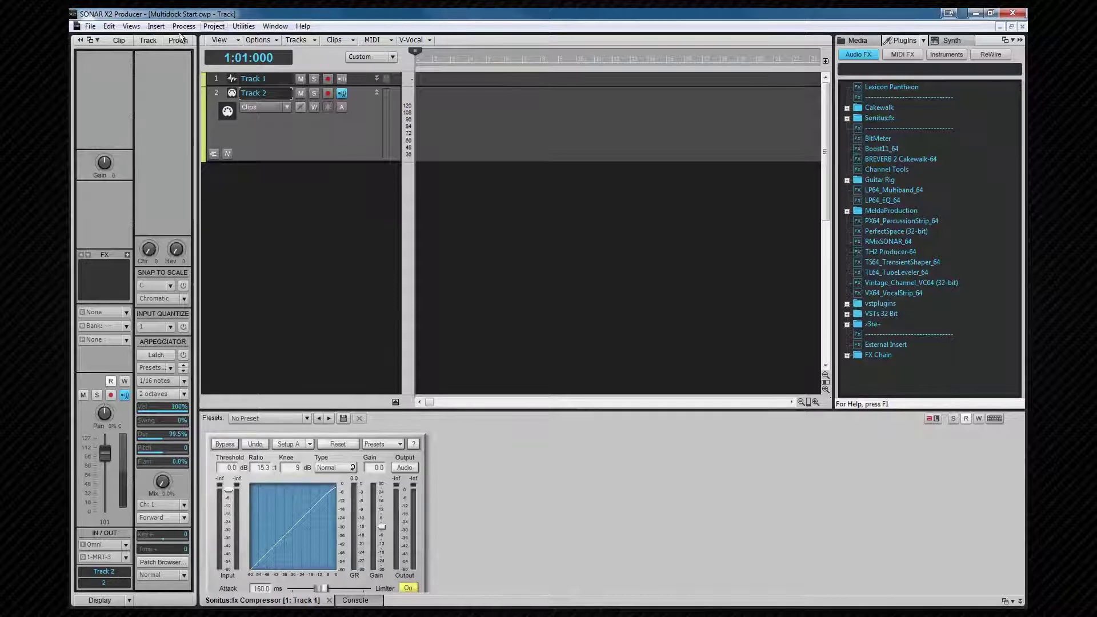
Open Track 2's piano roll as a MultiDock tab and toggle the dock maximized with Shift+D
{"action": "left_click", "coordinate": [139, 29]}
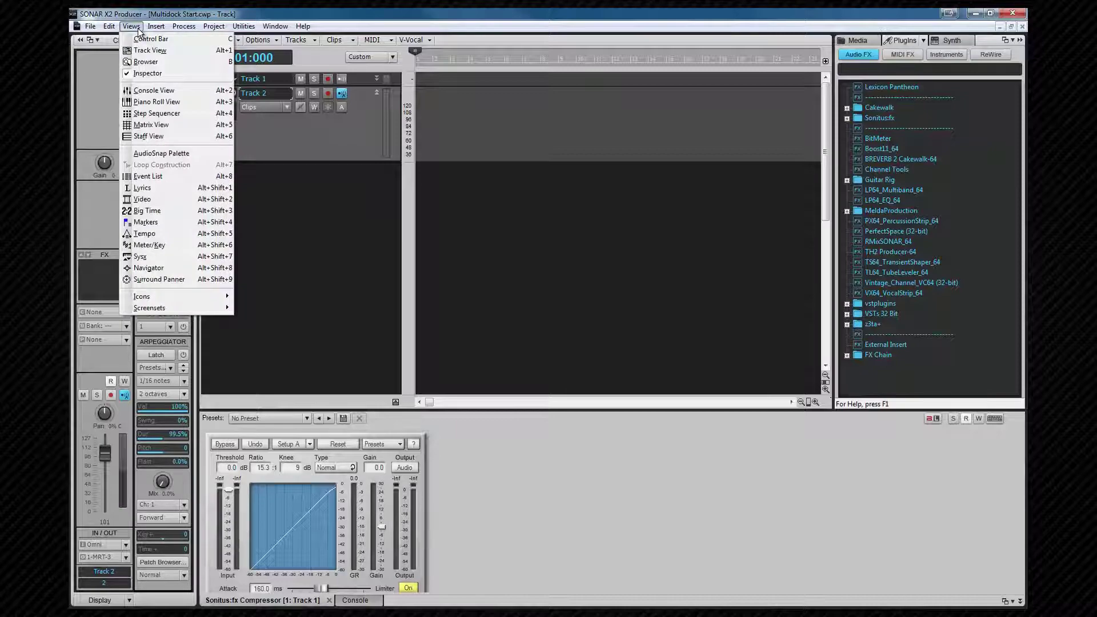
{"action": "left_click", "coordinate": [143, 101]}
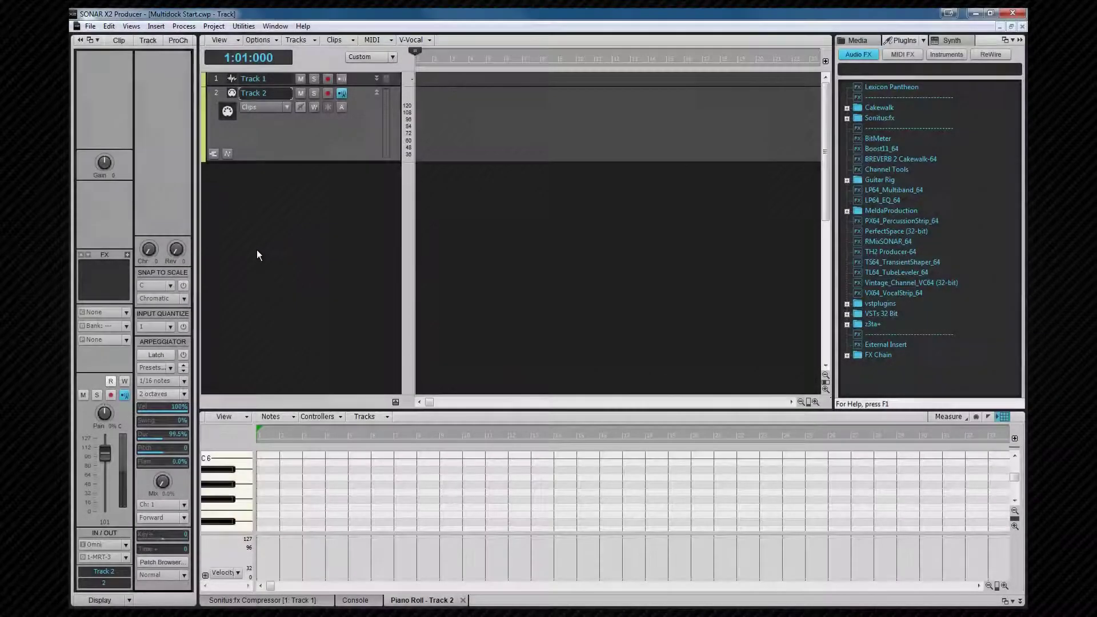
{"action": "key", "text": "shift+d"}
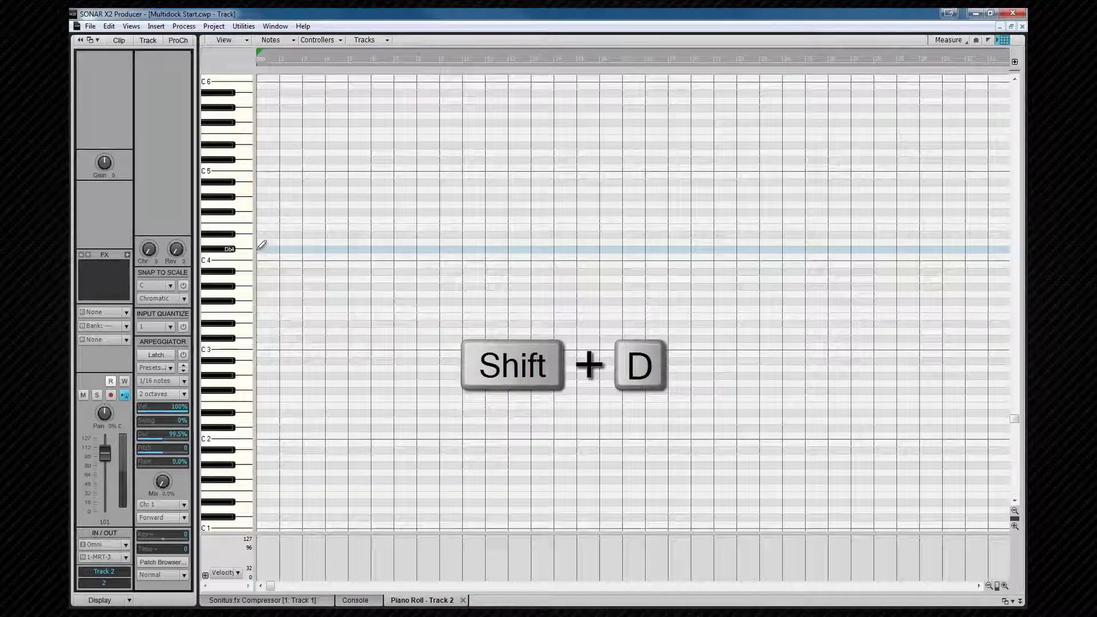
{"action": "key", "text": "shift+d"}
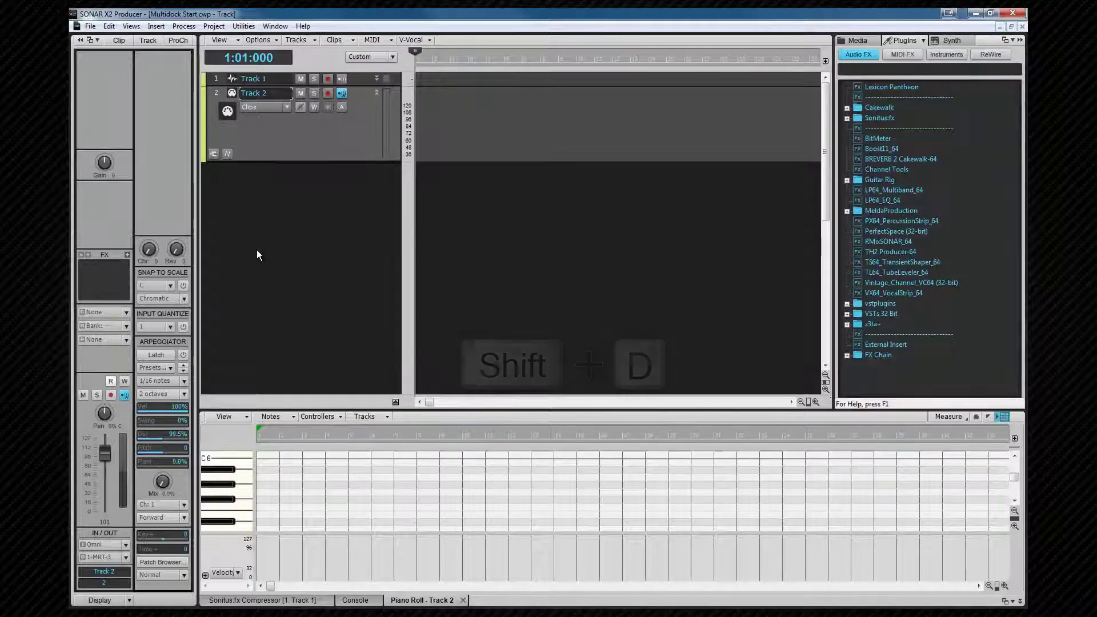
{"action": "key", "text": "shift+d"}
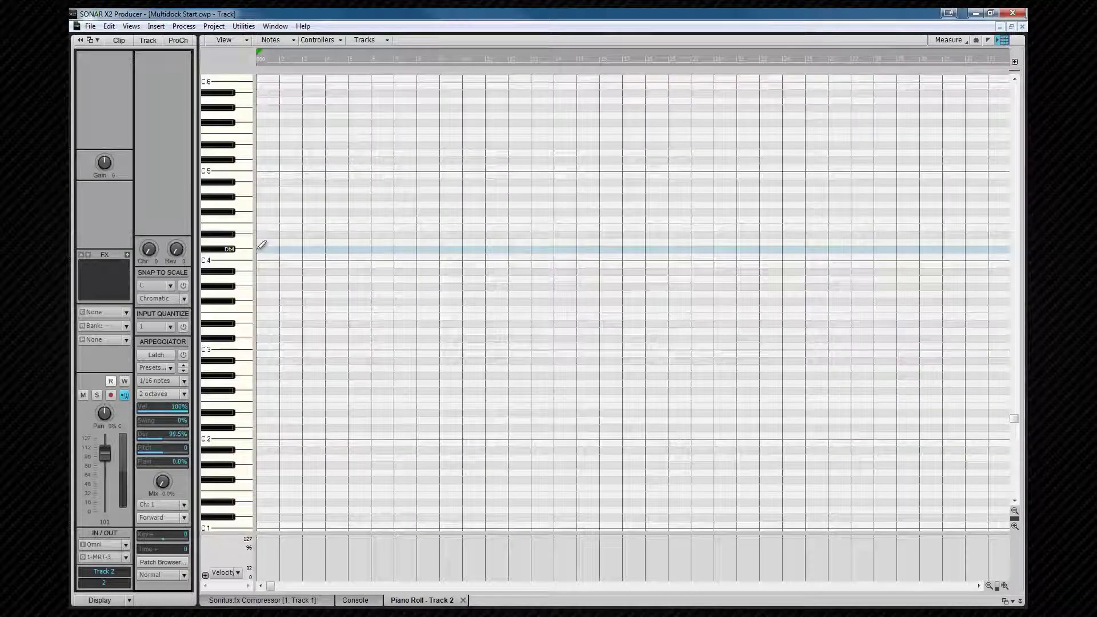
Hide and show the MultiDock with the D key
{"action": "key", "text": "d"}
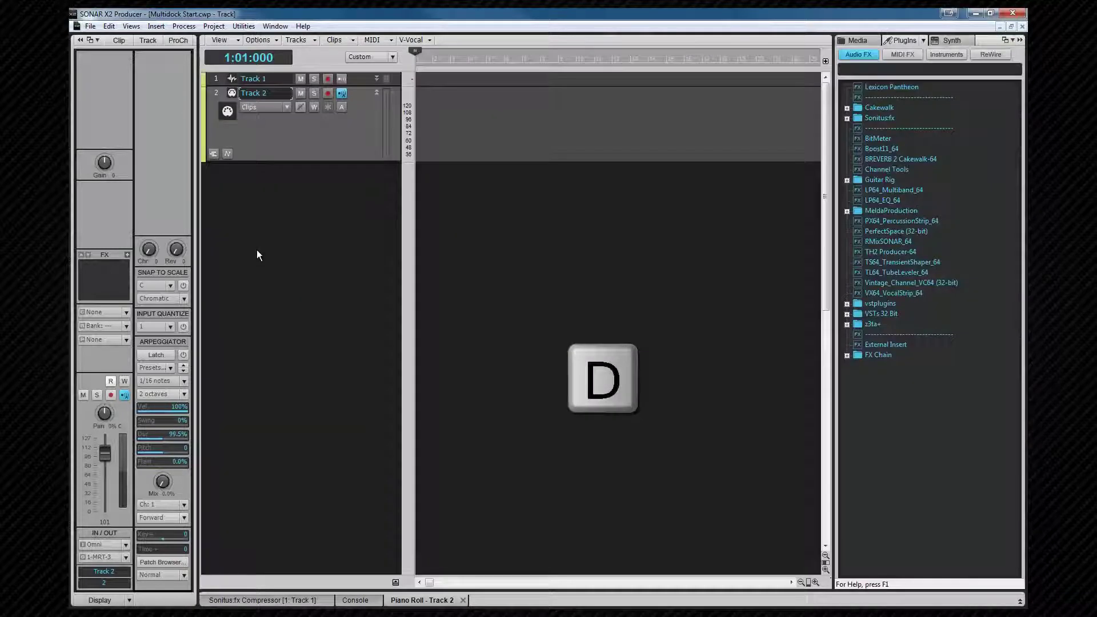
{"action": "key", "text": "d"}
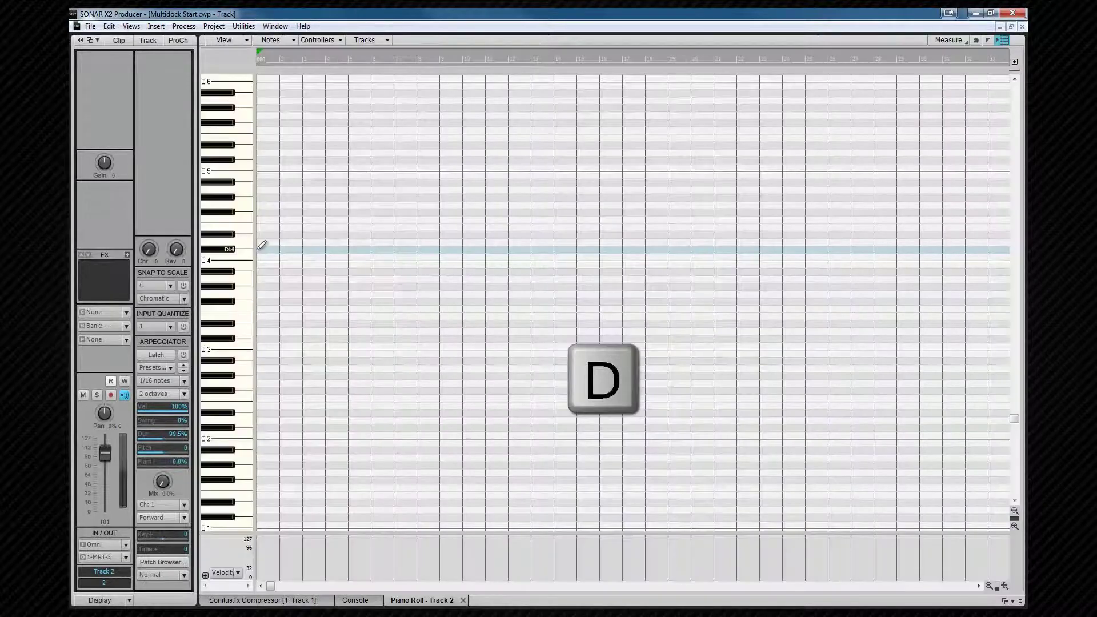
{"action": "key", "text": "d"}
{"action": "key", "text": "d"}
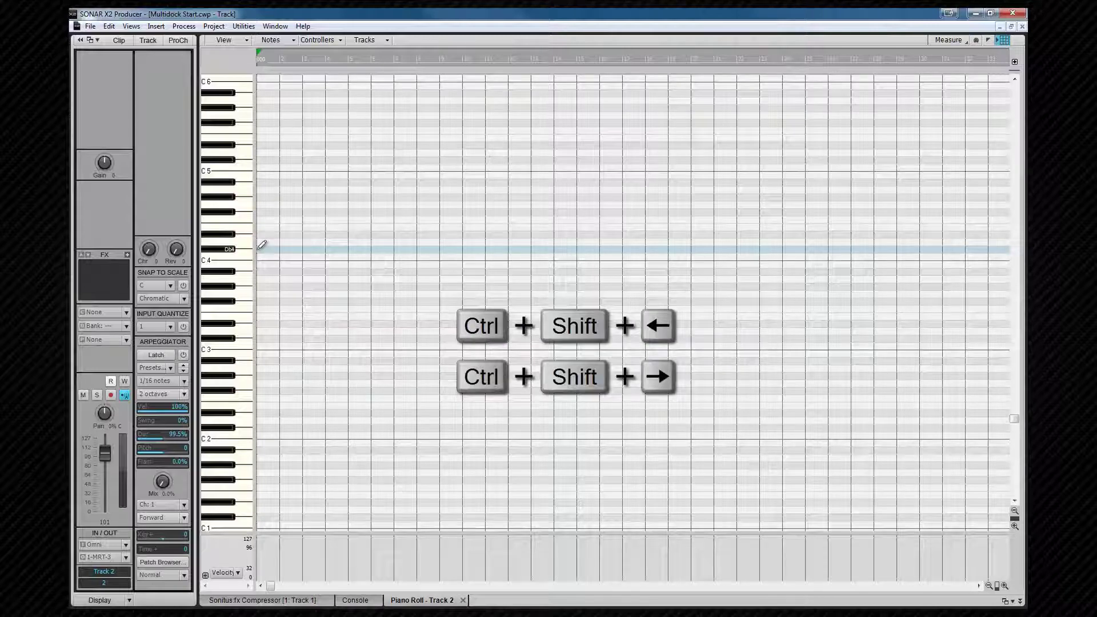
Cycle the MultiDock tabs (Console, piano roll, compressor) with Ctrl+Shift+Left/Right
{"action": "key", "text": "ctrl+shift+Left"}
{"action": "key", "text": "ctrl+shift+Right"}
{"action": "key", "text": "ctrl+shift+Right"}
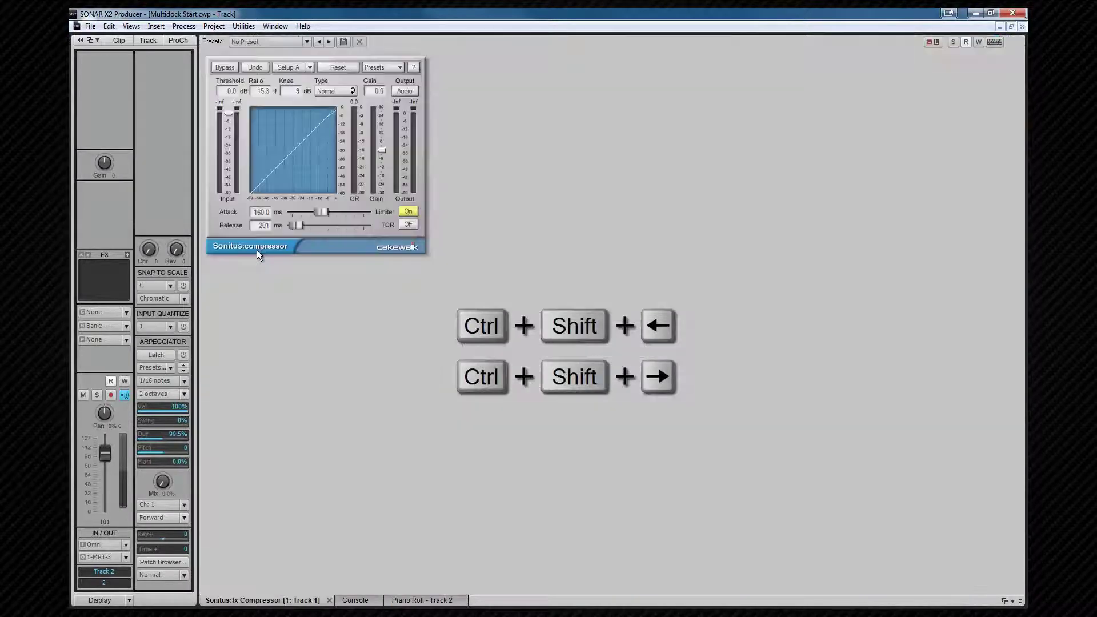
{"action": "key", "text": "ctrl+shift+Right"}
{"action": "key", "text": "ctrl+shift+Left"}
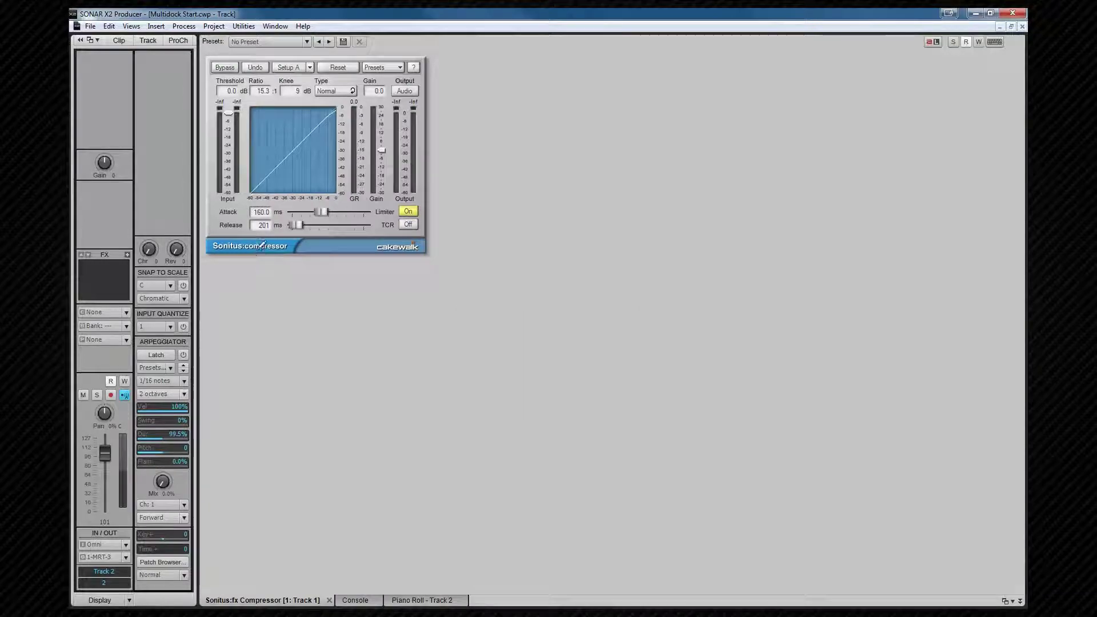
{"action": "key", "text": "ctrl+shift+Left"}
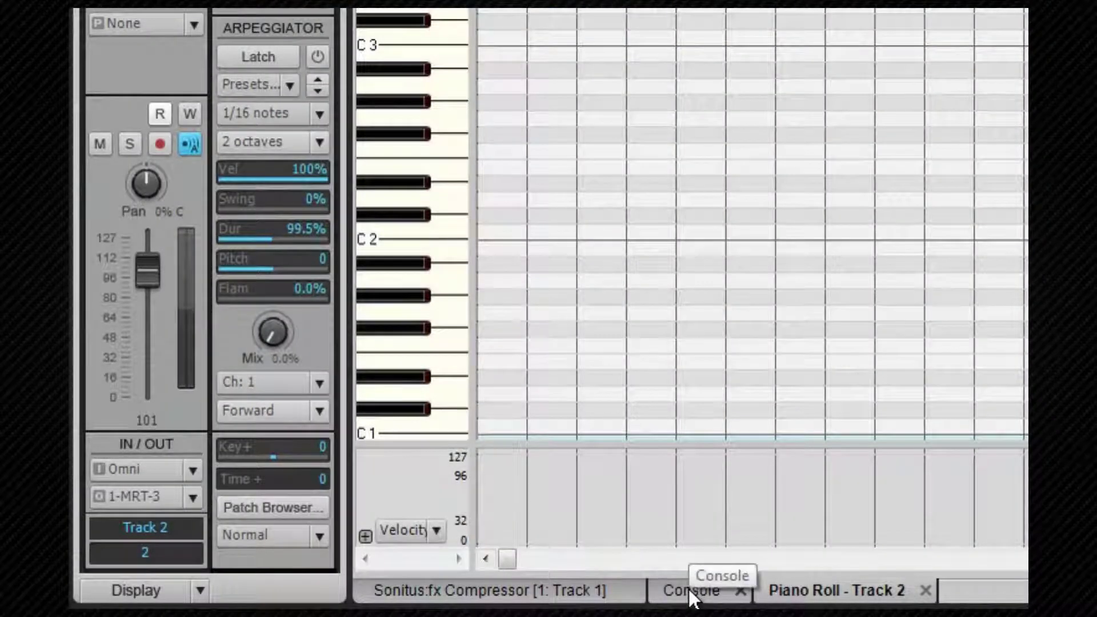
Lock the contents of the Track 2 piano roll tab
{"action": "left_click", "coordinate": [689, 590]}
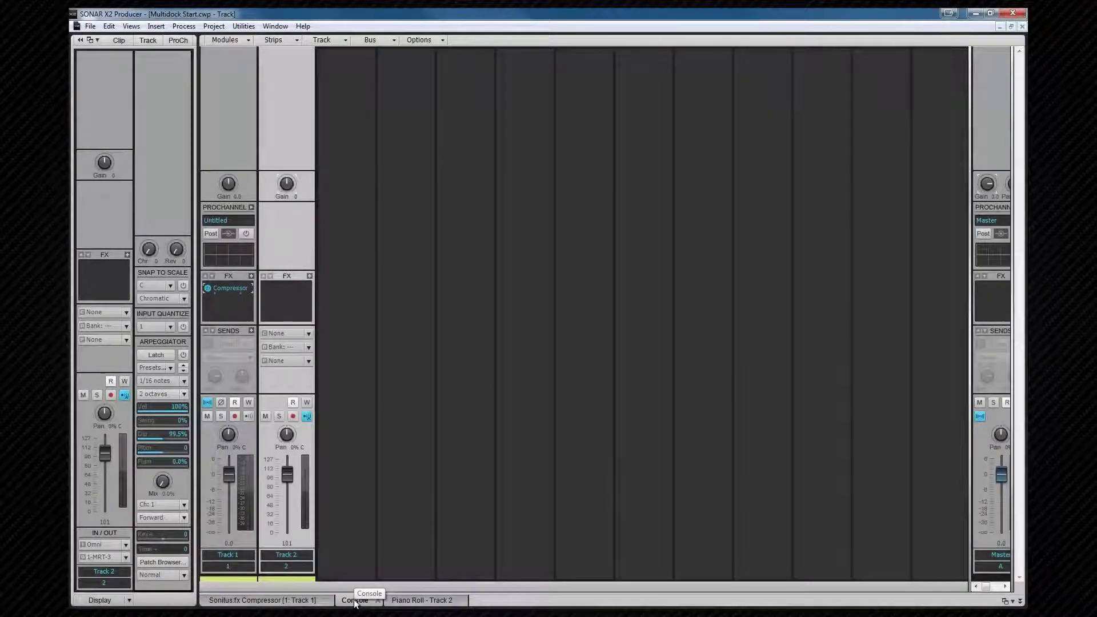
{"action": "left_click", "coordinate": [417, 602]}
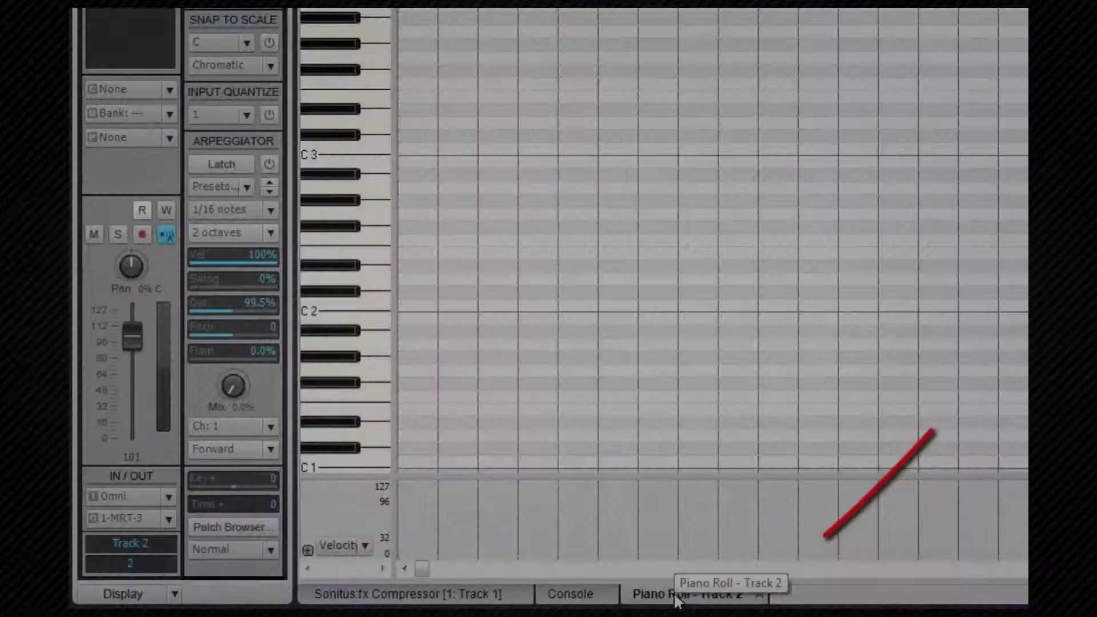
{"action": "right_click", "coordinate": [676, 591]}
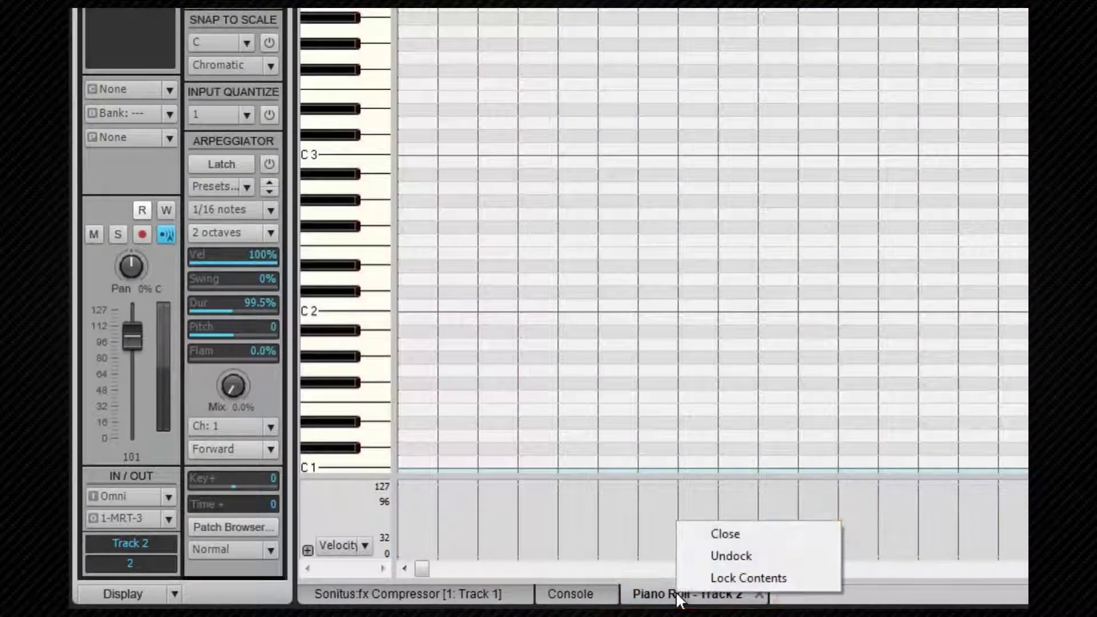
{"action": "left_click", "coordinate": [715, 575]}
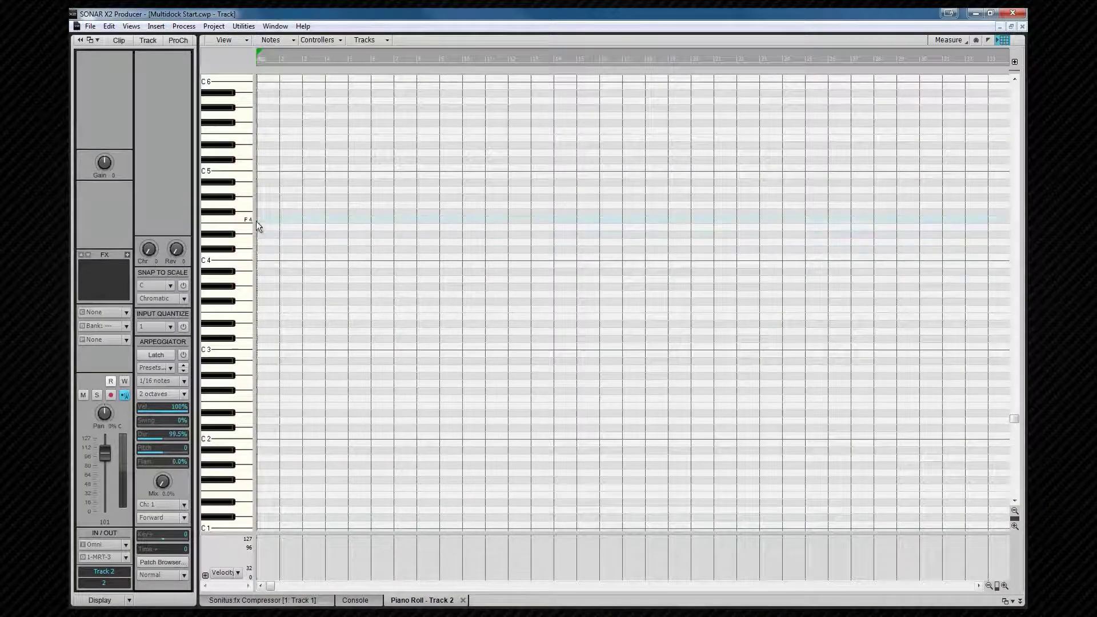
Open a second Track 2 piano roll from the views list and reposition its tab
{"action": "left_click", "coordinate": [126, 26]}
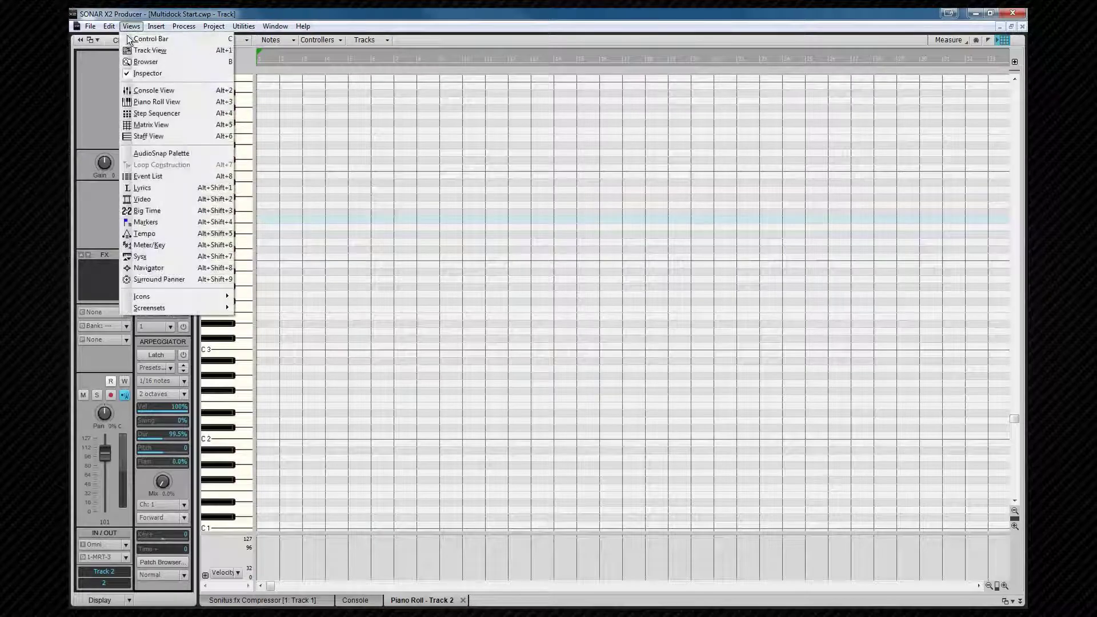
{"action": "left_click", "coordinate": [141, 102]}
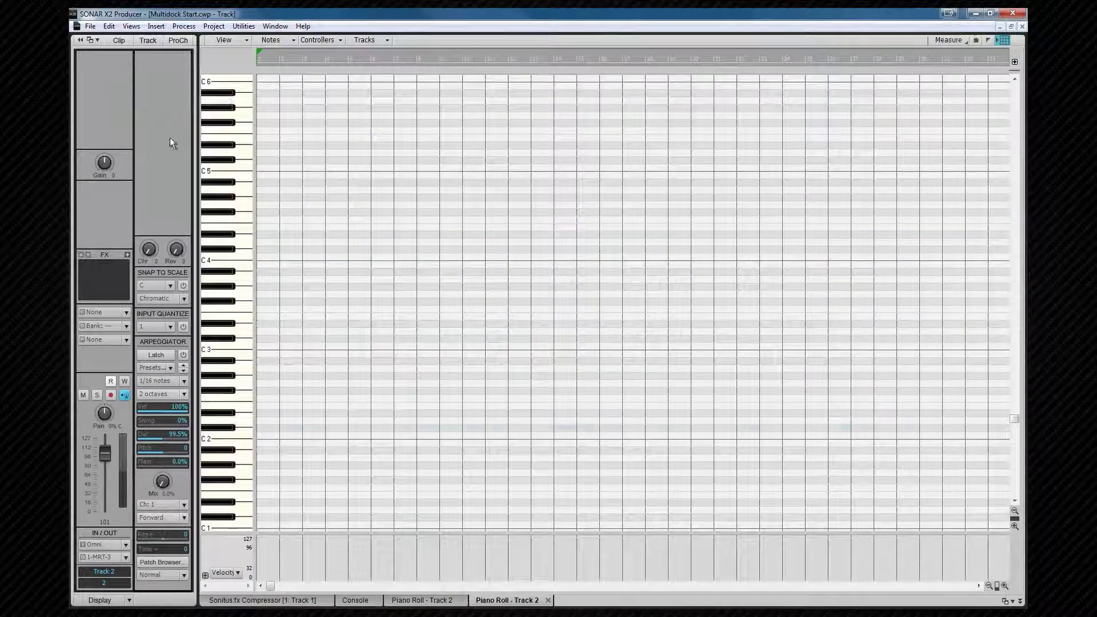
{"action": "left_click", "coordinate": [448, 602]}
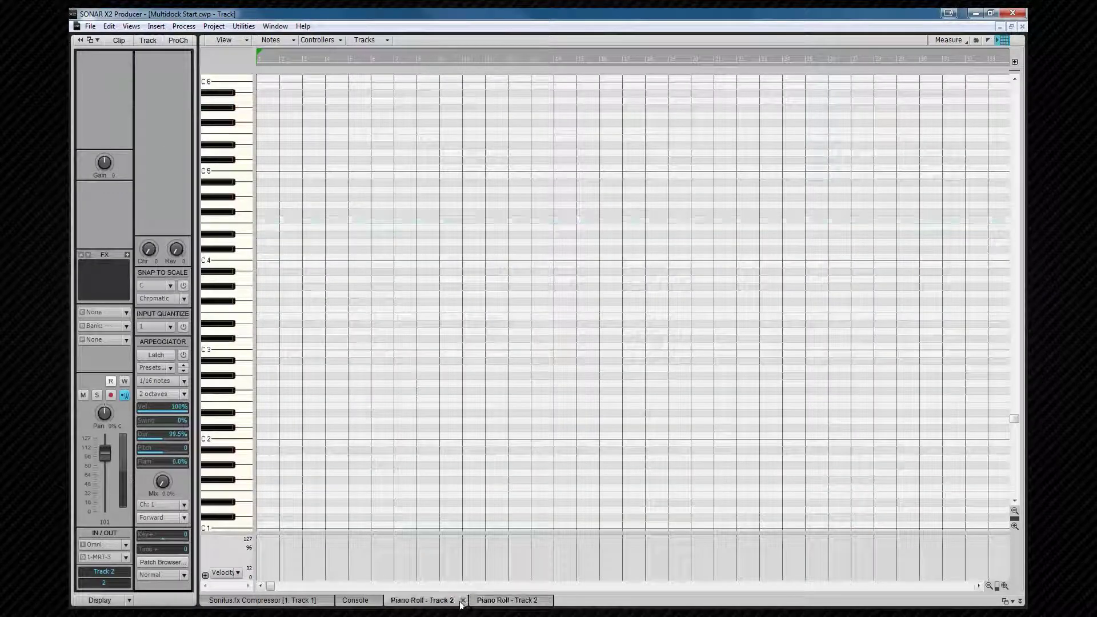
{"action": "left_click_drag", "start_coordinate": [498, 605], "coordinate": [491, 576]}
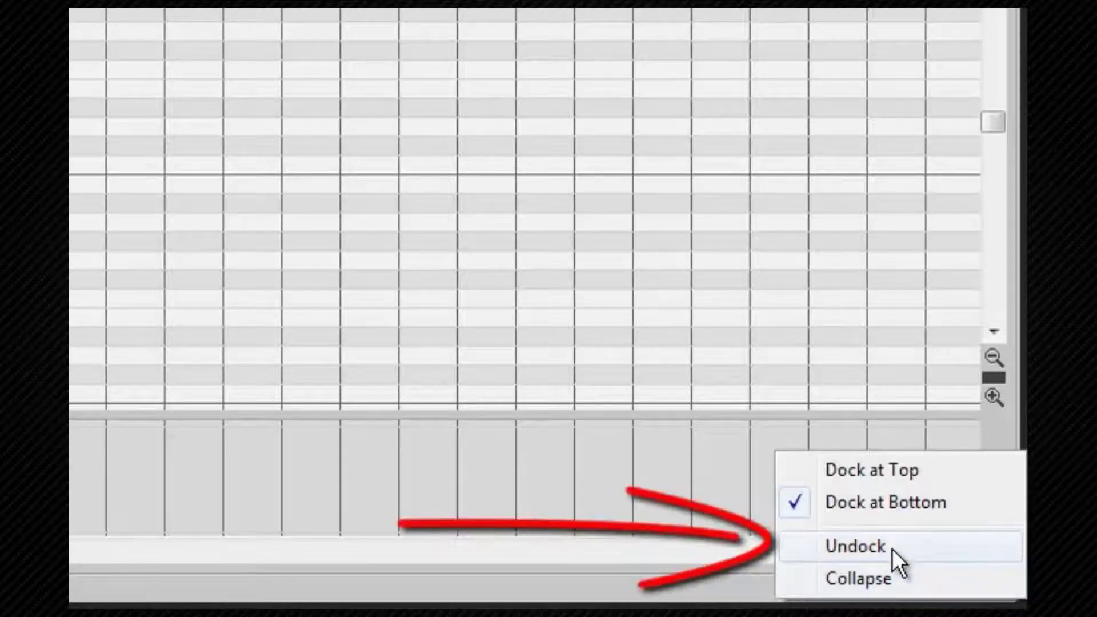
Choose Undock from the MultiDock's dock options so it floats
{"action": "left_click", "coordinate": [893, 549]}
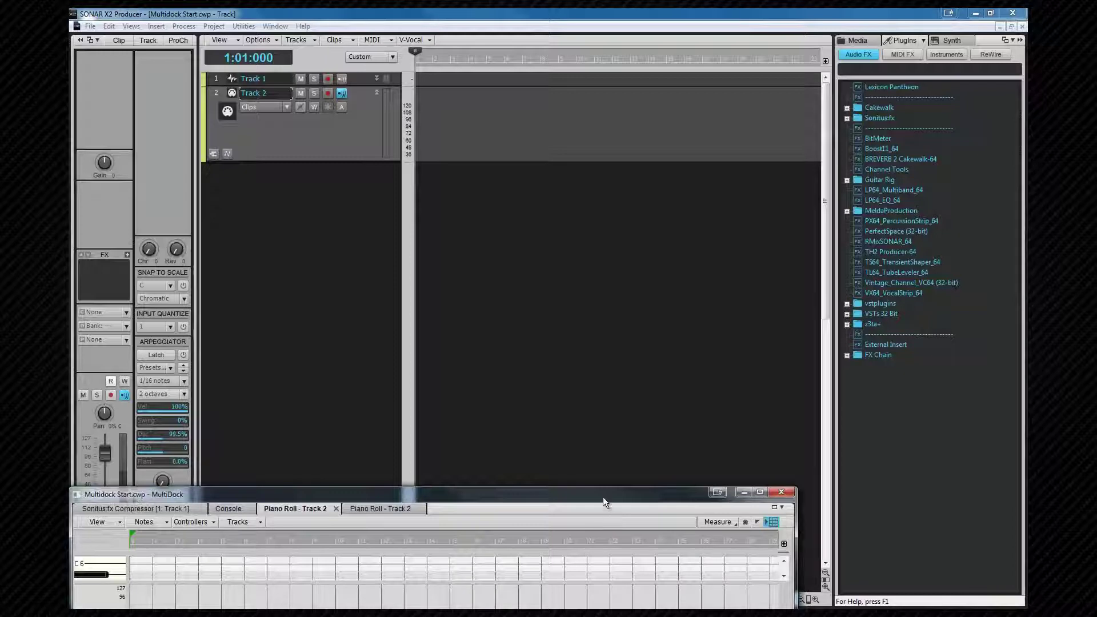
Drag the floating MultiDock up near the top of the track view, leaving it undocked
{"action": "left_click_drag", "start_coordinate": [603, 497], "coordinate": [638, 204]}
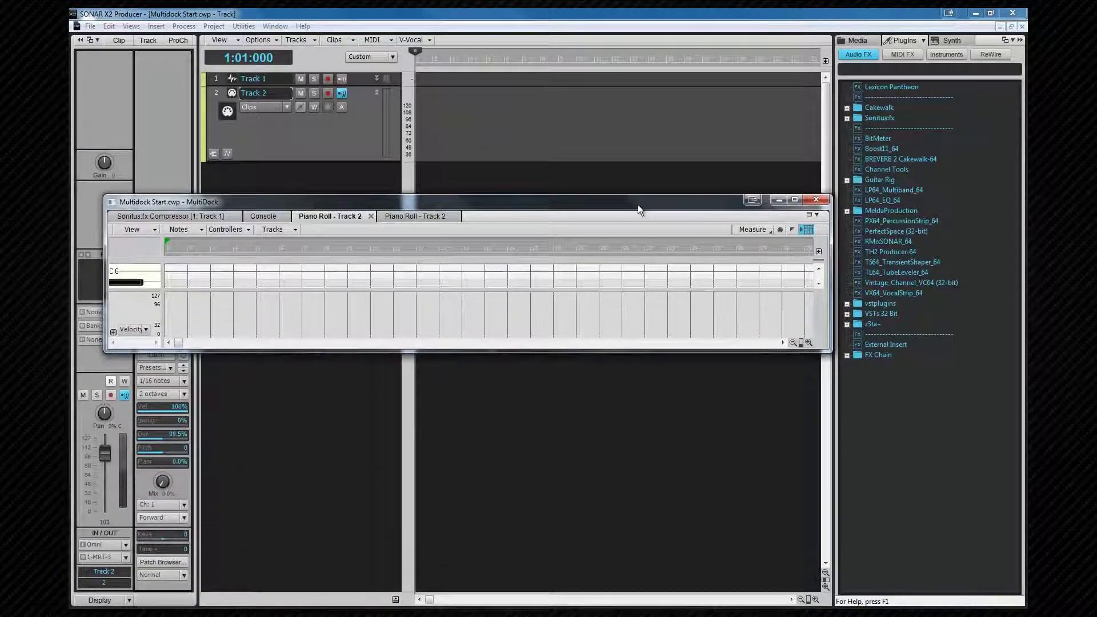
{"action": "left_click_drag", "start_coordinate": [638, 204], "coordinate": [640, 126]}
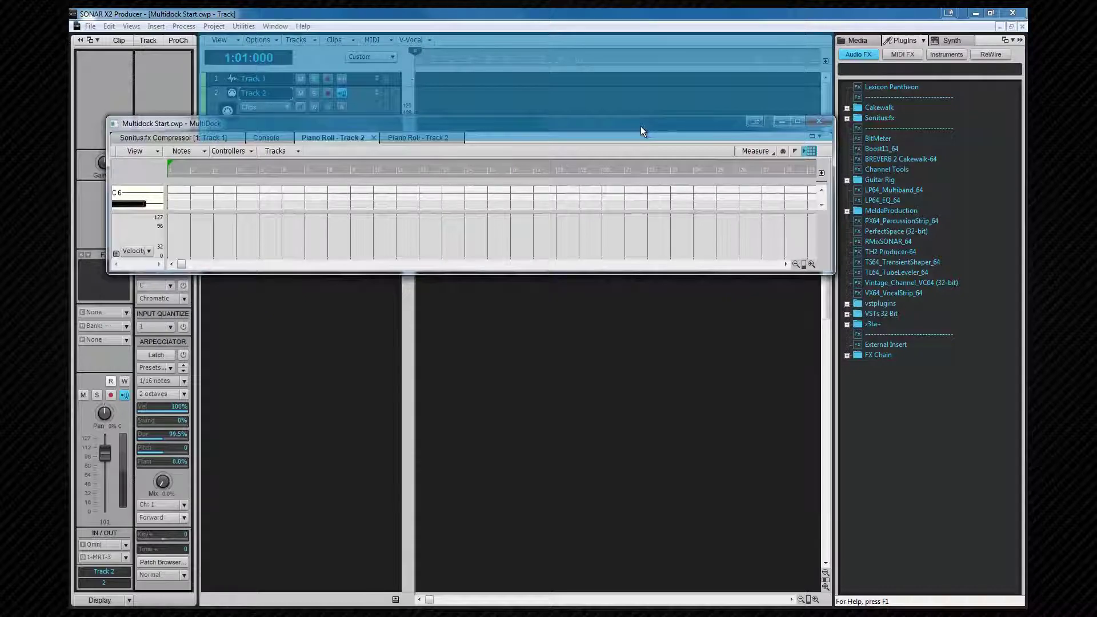
{"action": "left_click_drag", "start_coordinate": [640, 126], "coordinate": [642, 122]}
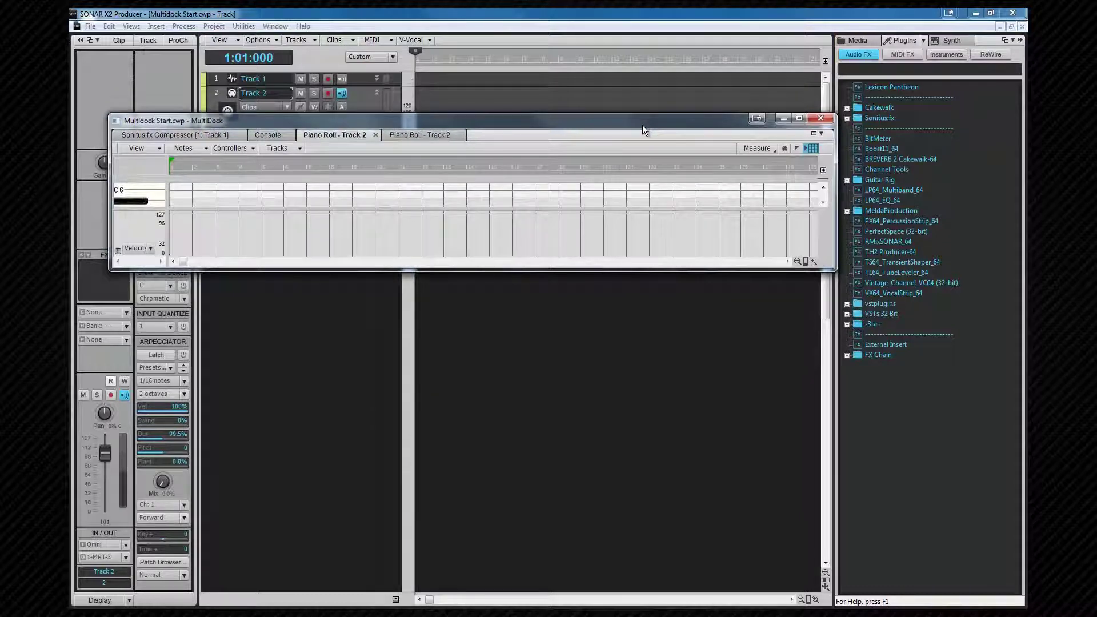
Toggle the MultiDock back with D and drag its bottom edge down to show keys to C5
{"action": "key", "text": "d"}
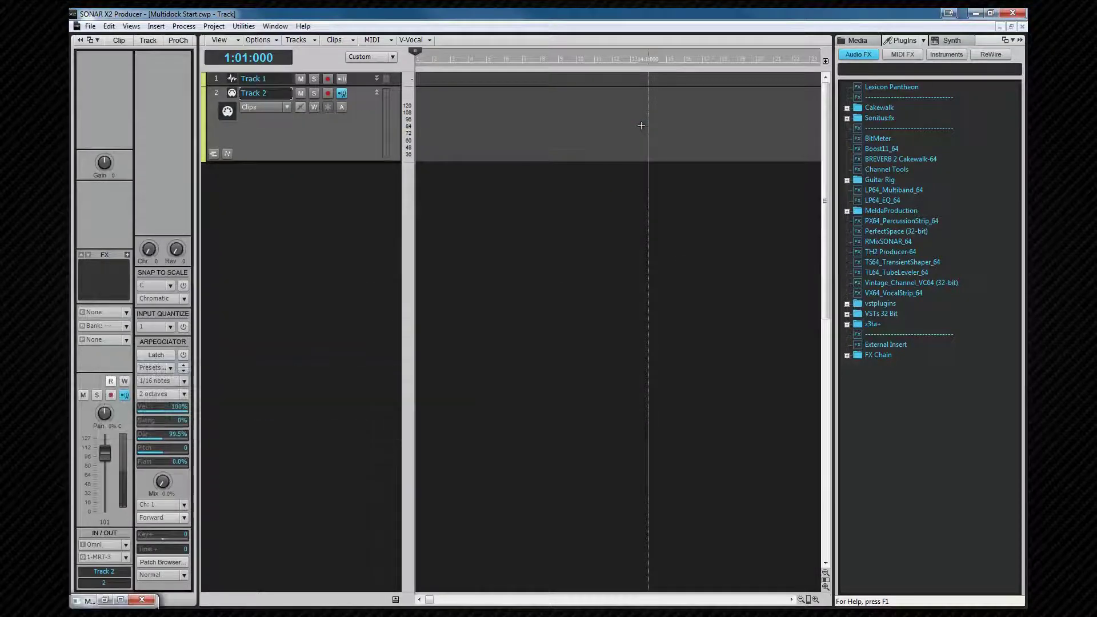
{"action": "key", "text": "d"}
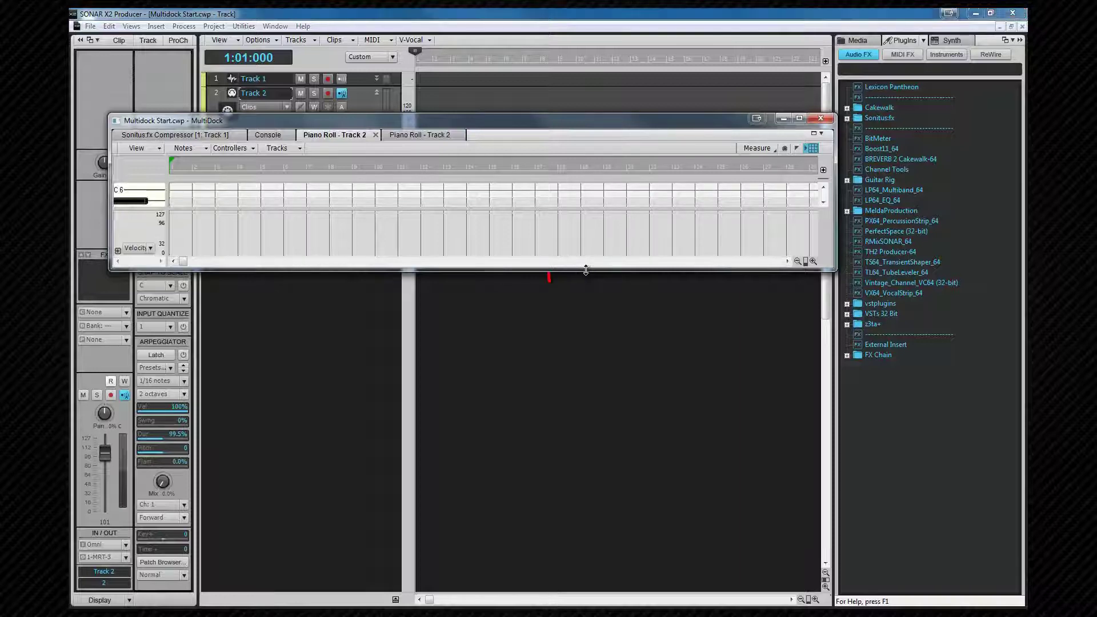
{"action": "left_click_drag", "start_coordinate": [586, 270], "coordinate": [573, 380]}
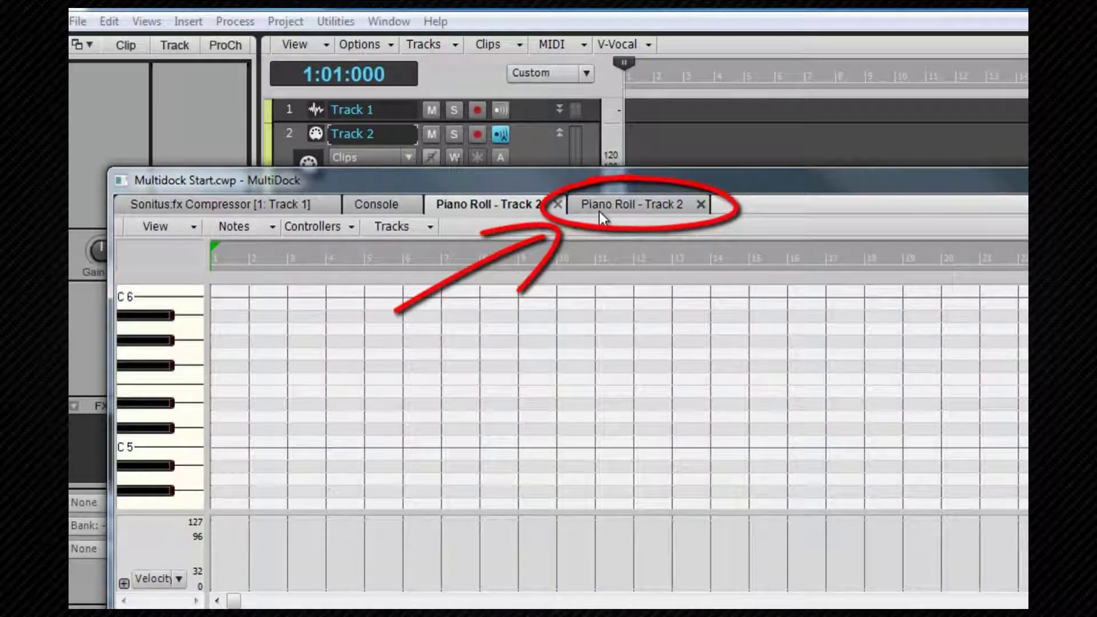
Undock the second Track 2 piano roll tab and move its window down to reveal the compressor
{"action": "right_click", "coordinate": [602, 207]}
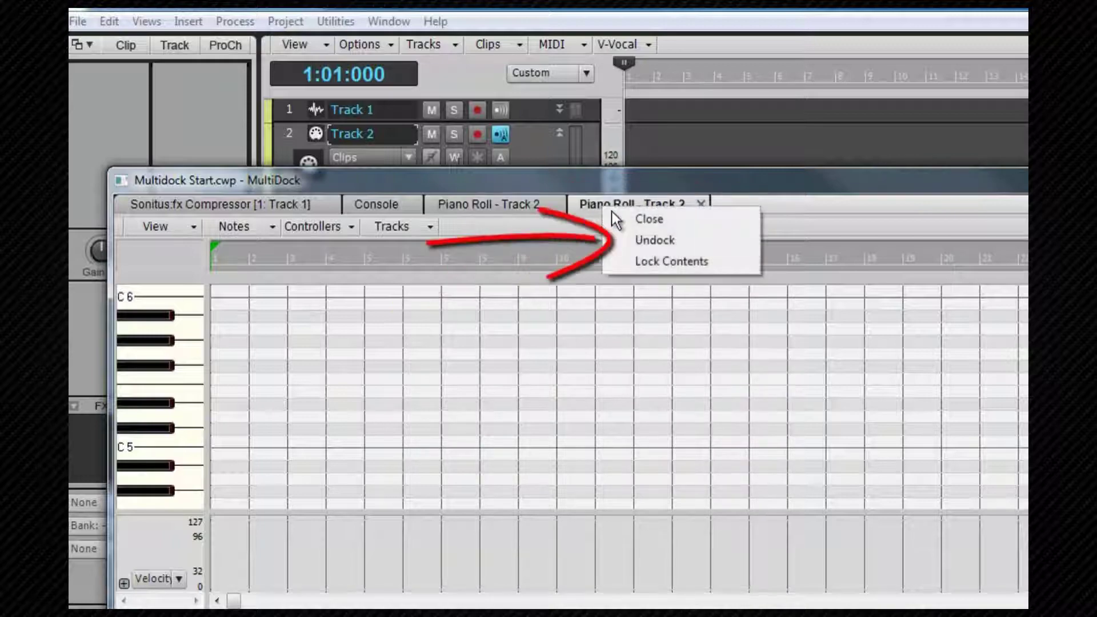
{"action": "left_click", "coordinate": [640, 239]}
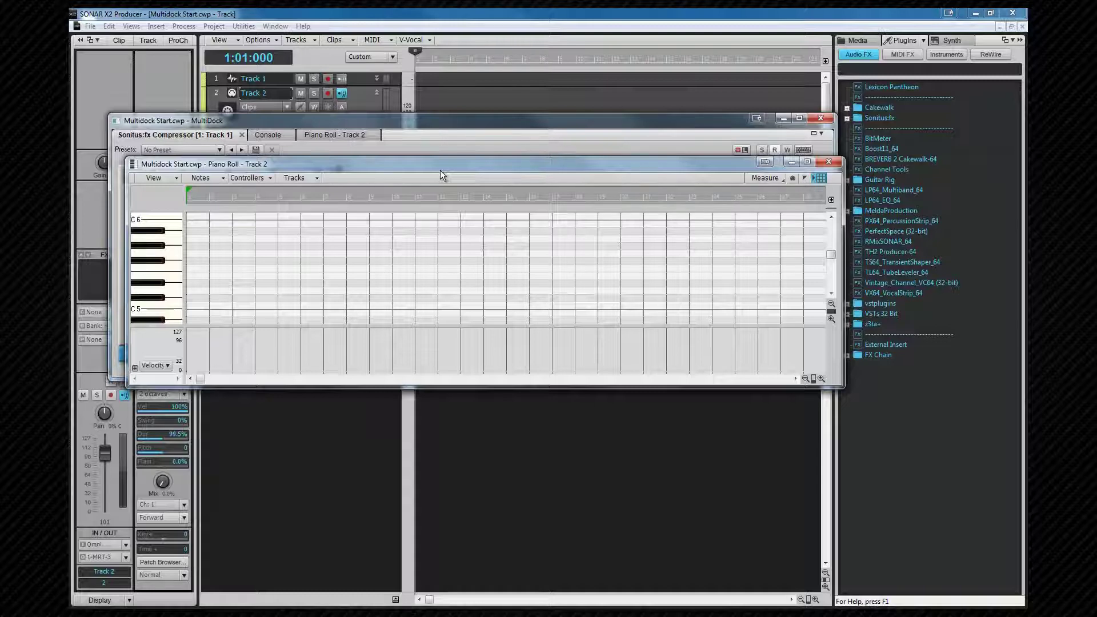
{"action": "left_click_drag", "start_coordinate": [440, 171], "coordinate": [434, 231]}
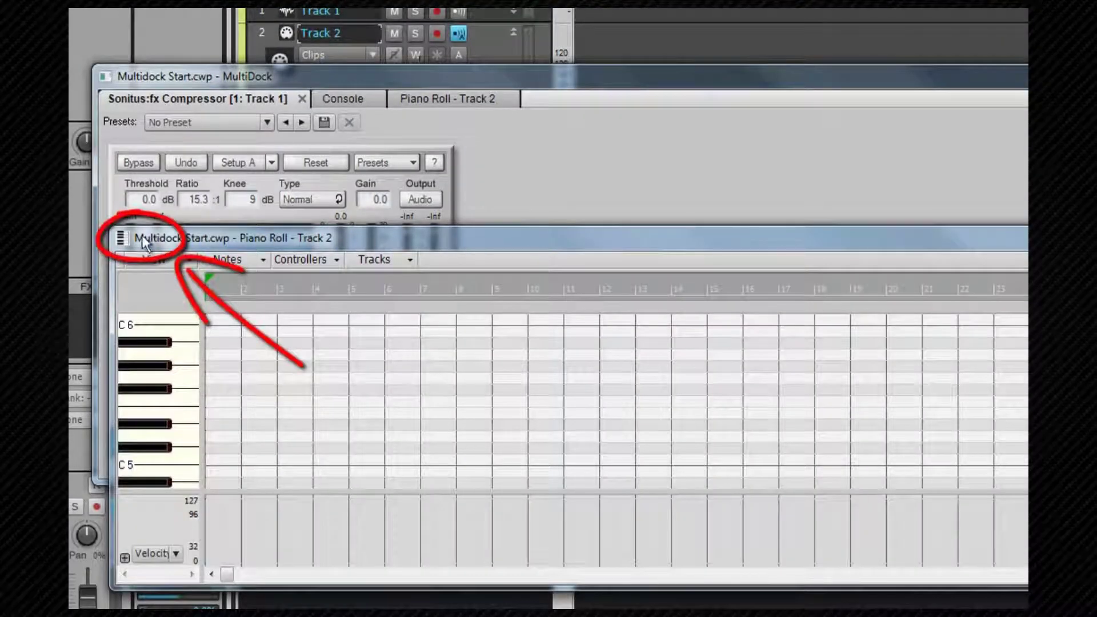
Drag the floating Track 2 piano roll by its title bar back onto the MultiDock tabs
{"action": "left_click", "coordinate": [121, 239]}
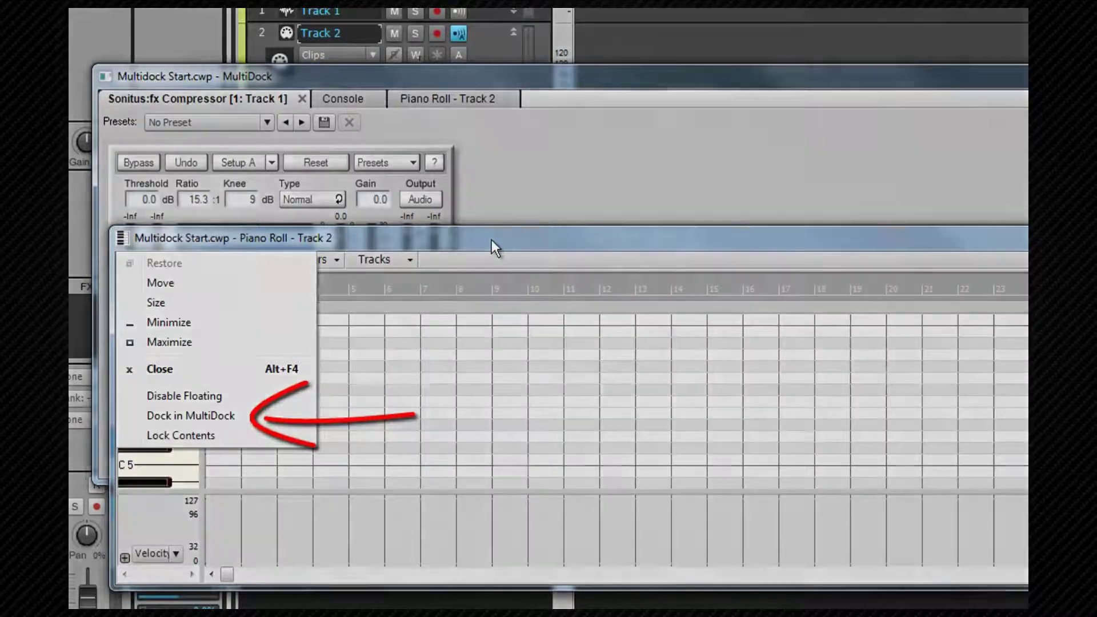
{"action": "left_click_drag", "start_coordinate": [492, 239], "coordinate": [507, 110]}
{"action": "left_click_drag", "start_coordinate": [378, 144], "coordinate": [392, 117]}
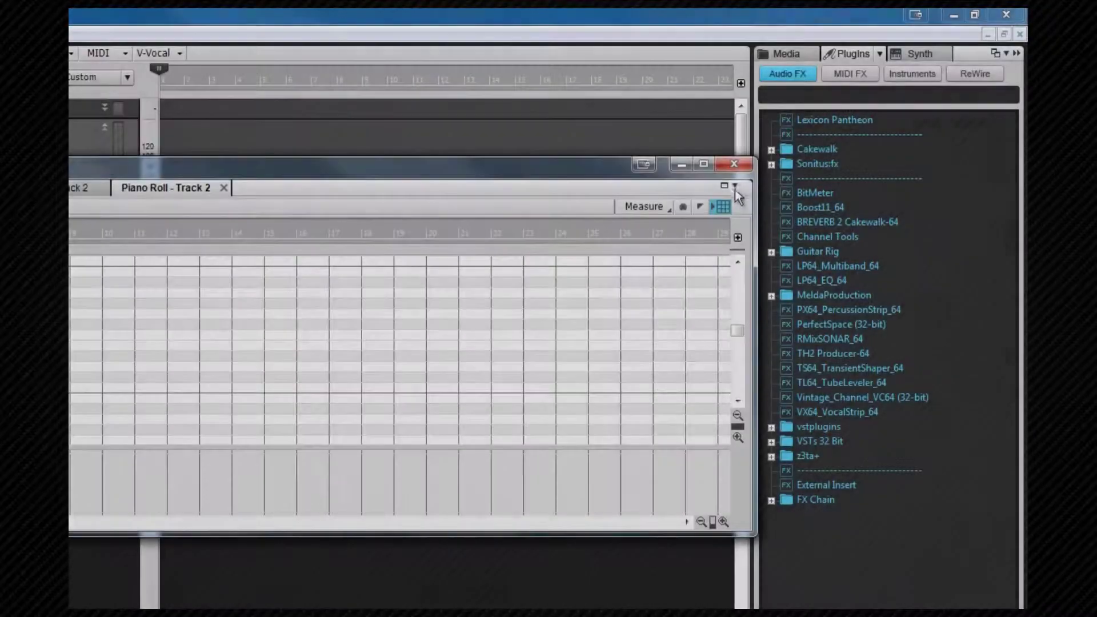
Drag the floating MultiDock to the window's bottom edge and release it there, showing the Console
{"action": "left_click", "coordinate": [736, 187]}
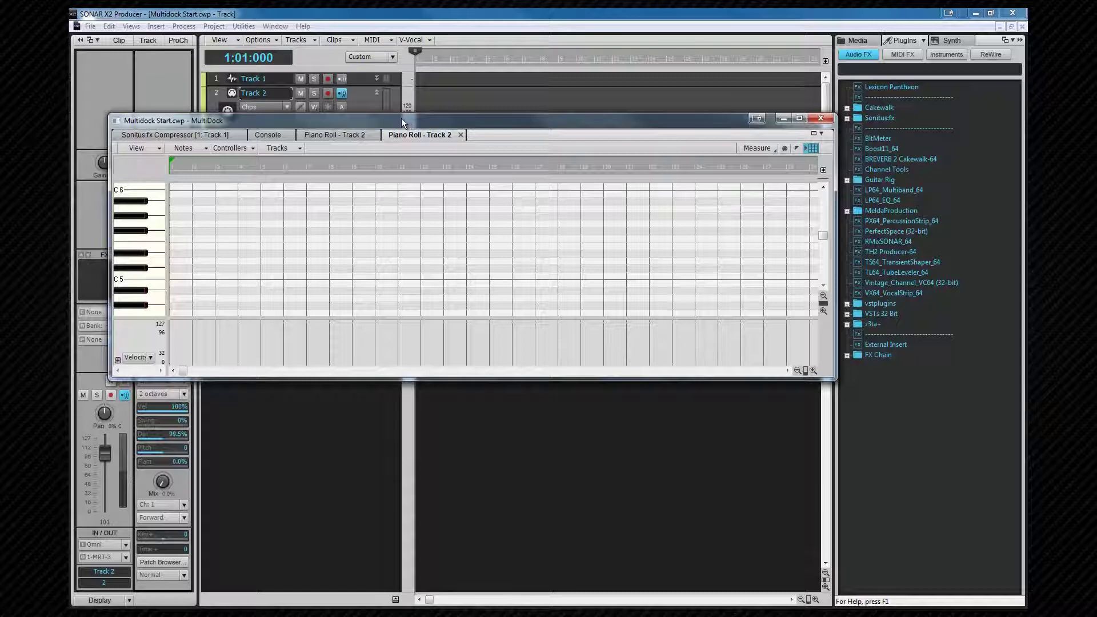
{"action": "left_click_drag", "start_coordinate": [400, 120], "coordinate": [178, 514]}
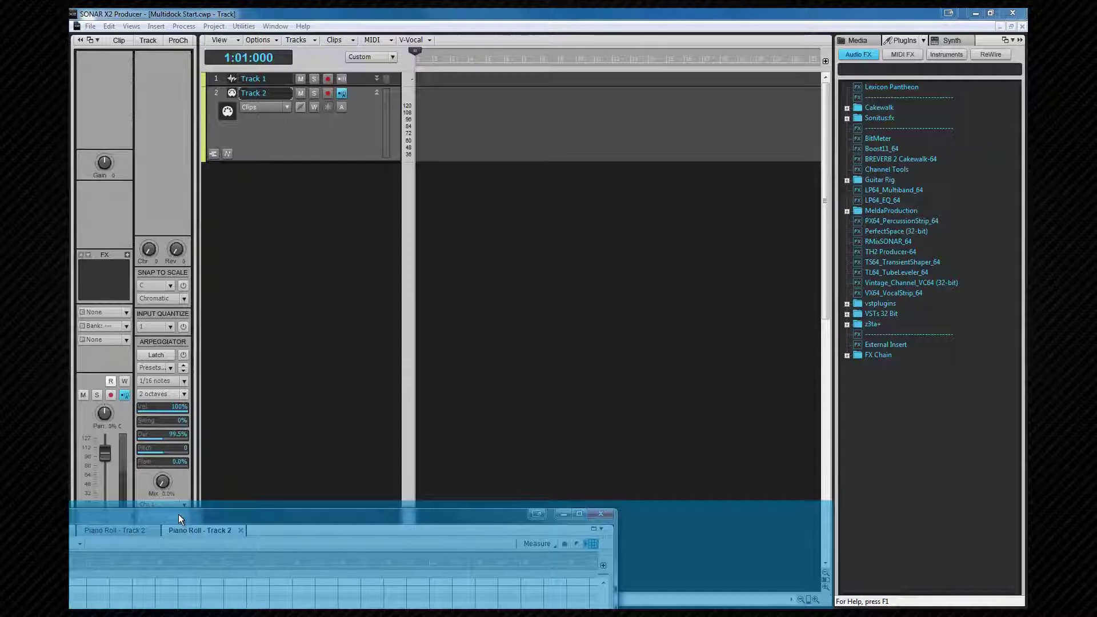
{"action": "left_click_drag", "start_coordinate": [178, 515], "coordinate": [874, 528]}
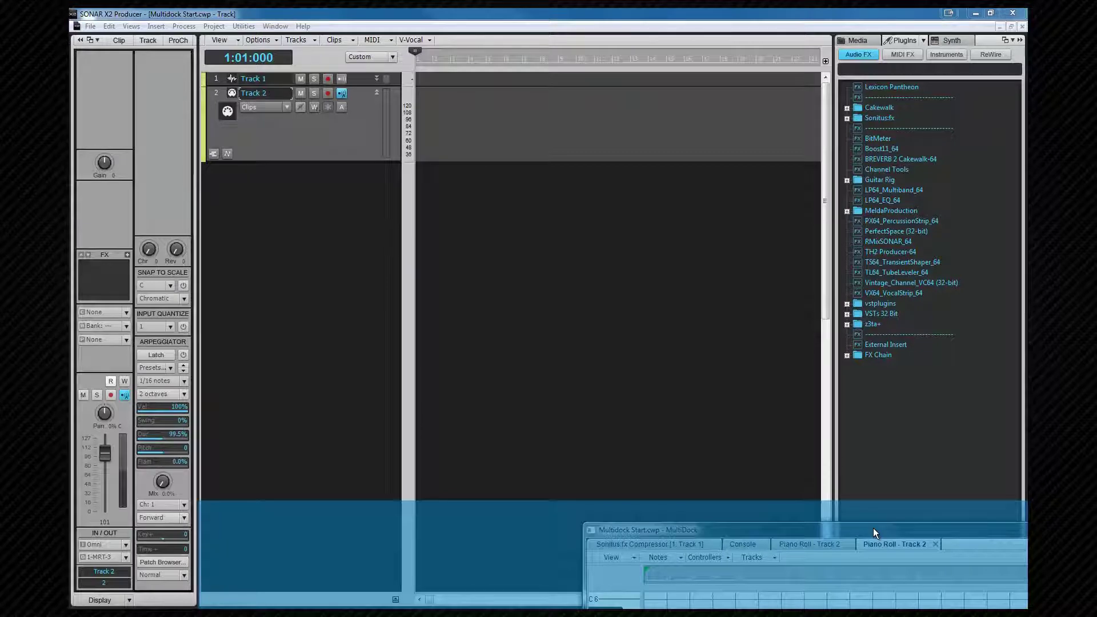
{"action": "left_click_drag", "start_coordinate": [873, 528], "coordinate": [547, 512]}
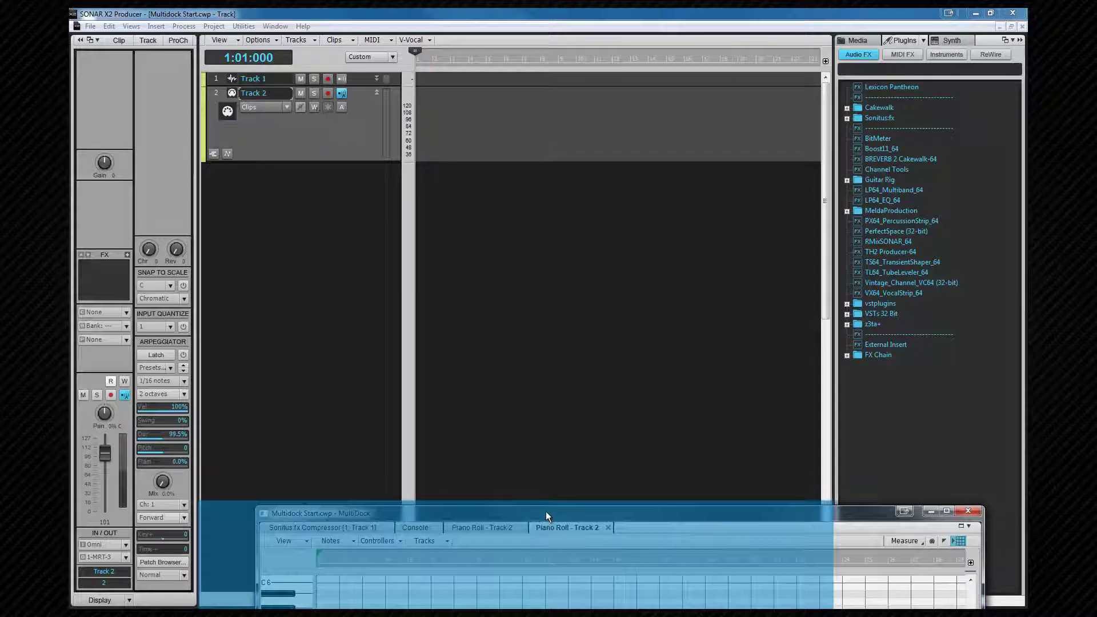
{"action": "left_click_drag", "start_coordinate": [546, 512], "coordinate": [547, 571]}
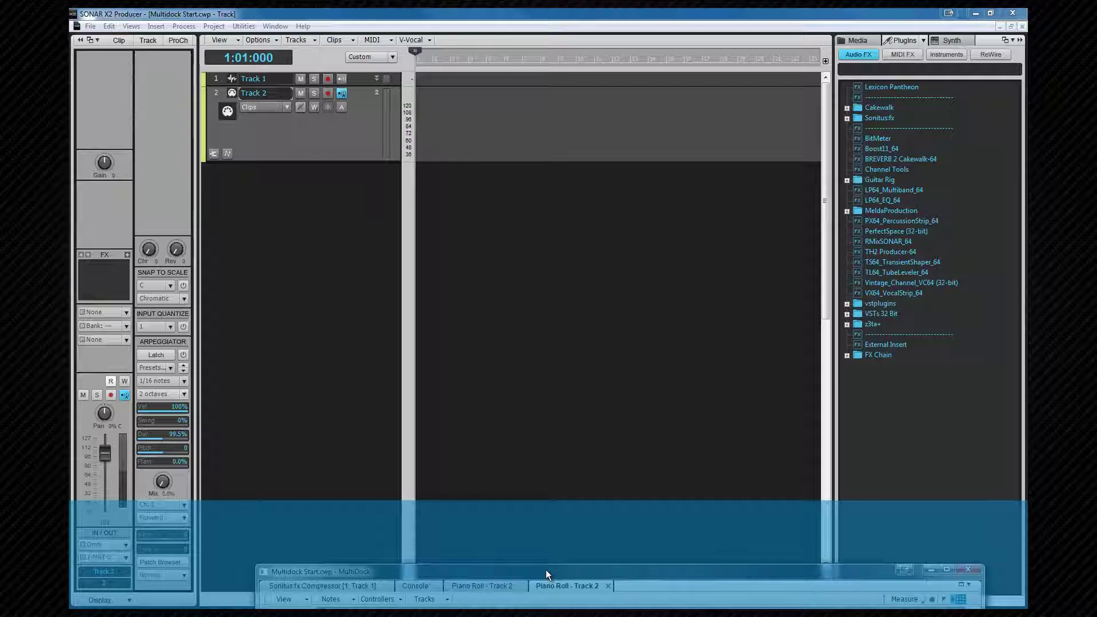
{"action": "left_click_drag", "start_coordinate": [546, 570], "coordinate": [547, 571]}
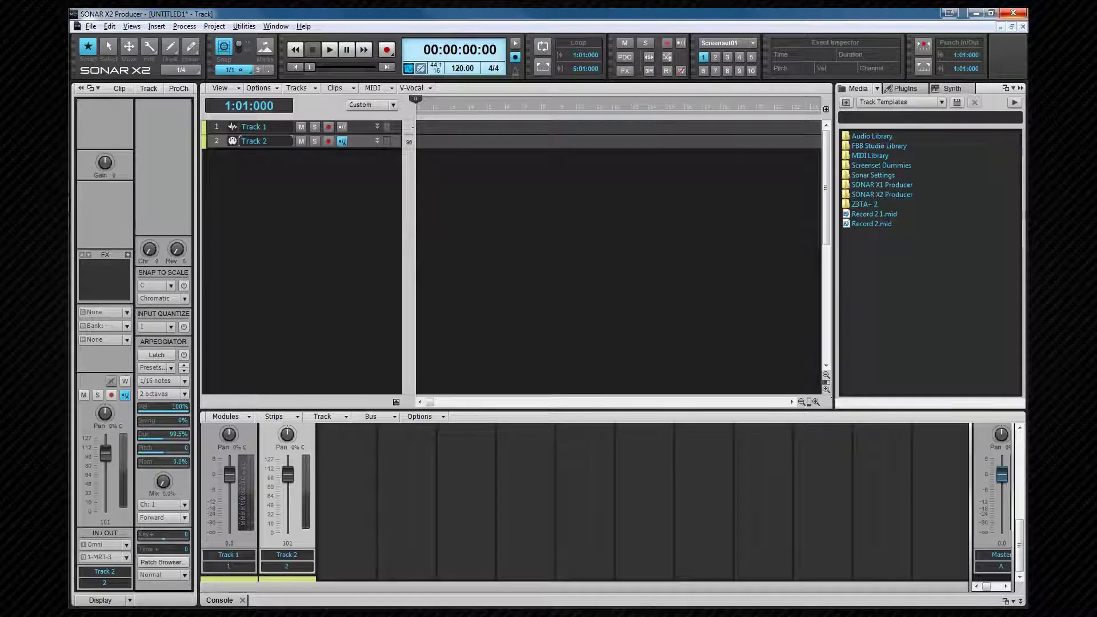
{"action": "key", "text": "c"}
{"action": "key", "text": "c"}
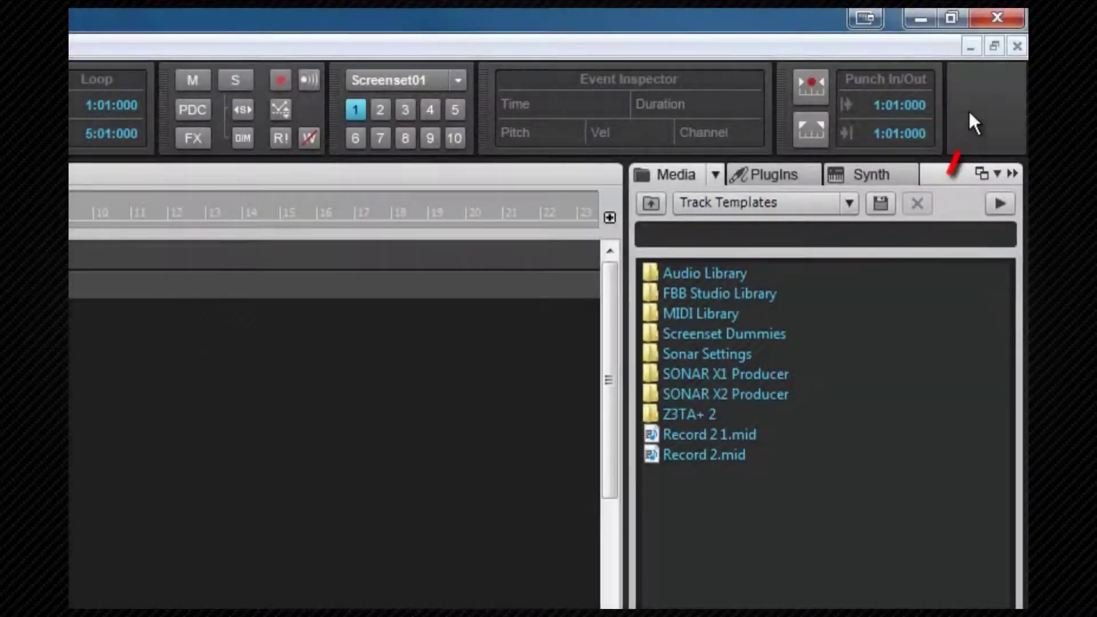
{"action": "mouse_move", "coordinate": [999, 64]}
{"action": "left_mouse_down"}
{"action": "mouse_move", "coordinate": [948, 135]}
{"action": "mouse_move", "coordinate": [924, 210]}
{"action": "left_mouse_up"}
{"action": "left_click_drag", "start_coordinate": [806, 412], "coordinate": [804, 488]}
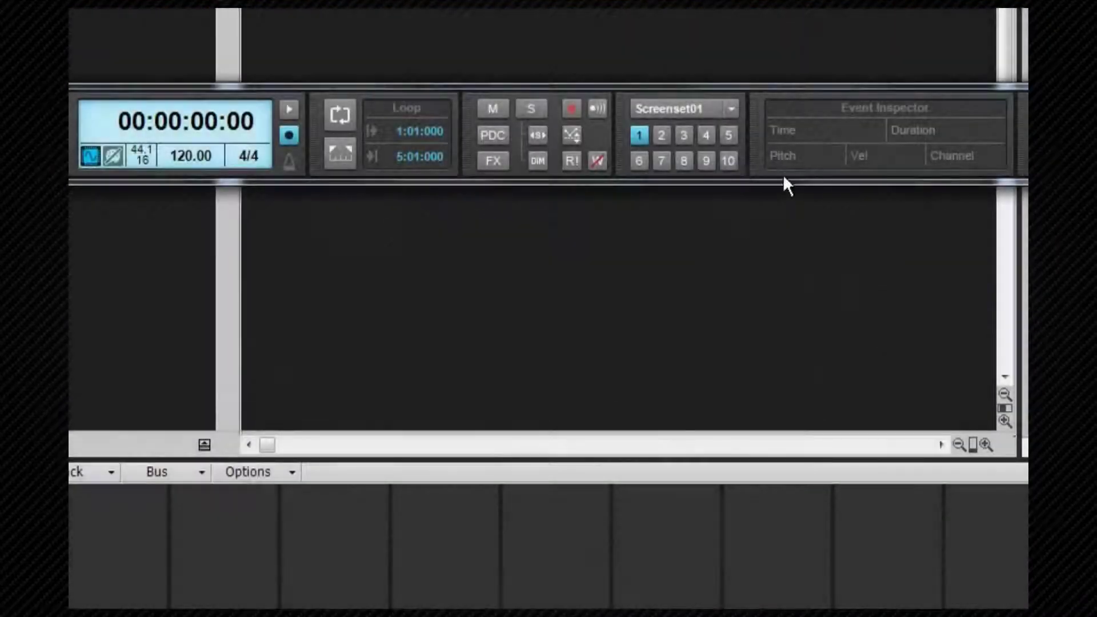
{"action": "right_click", "coordinate": [621, 123]}
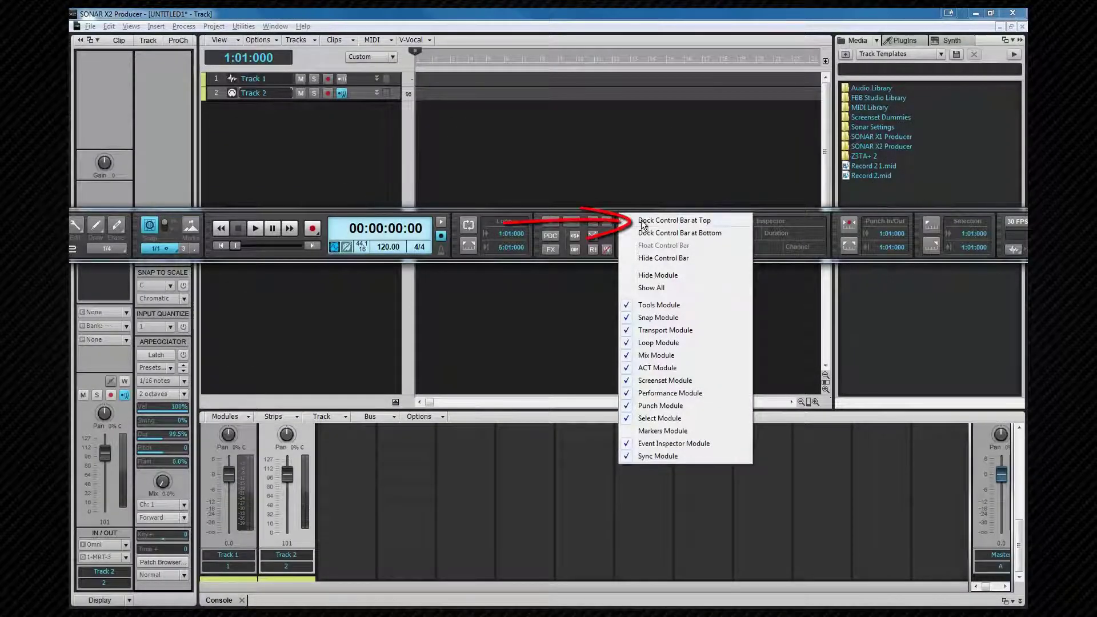
{"action": "left_click", "coordinate": [642, 220]}
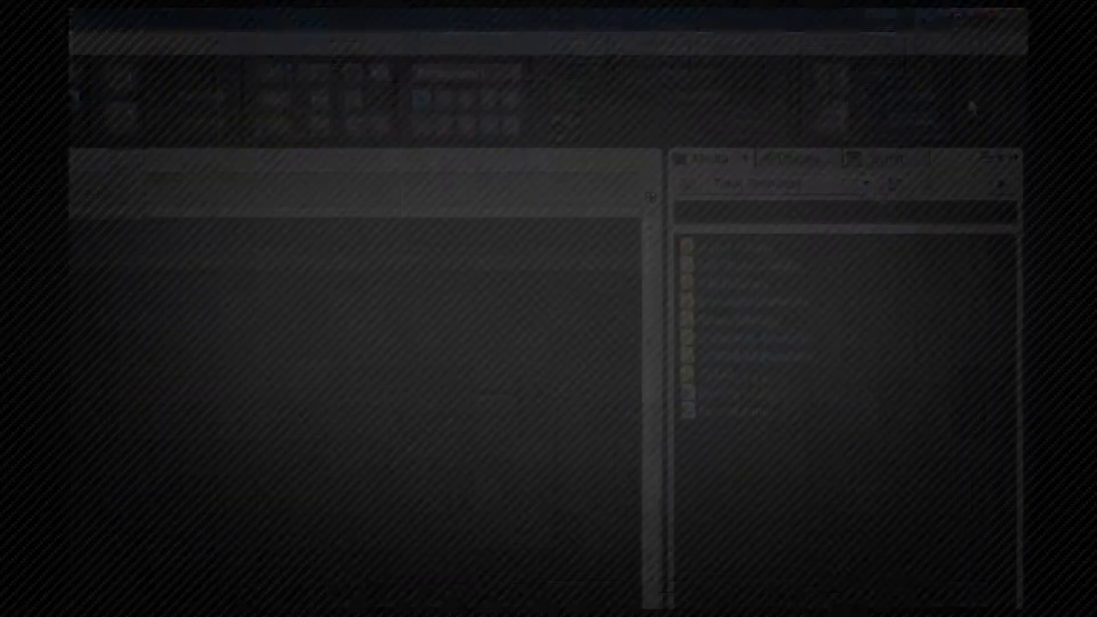
Enable the Markers module in the Control Bar, then turn the Sync module off and back on
{"action": "right_click", "coordinate": [996, 56]}
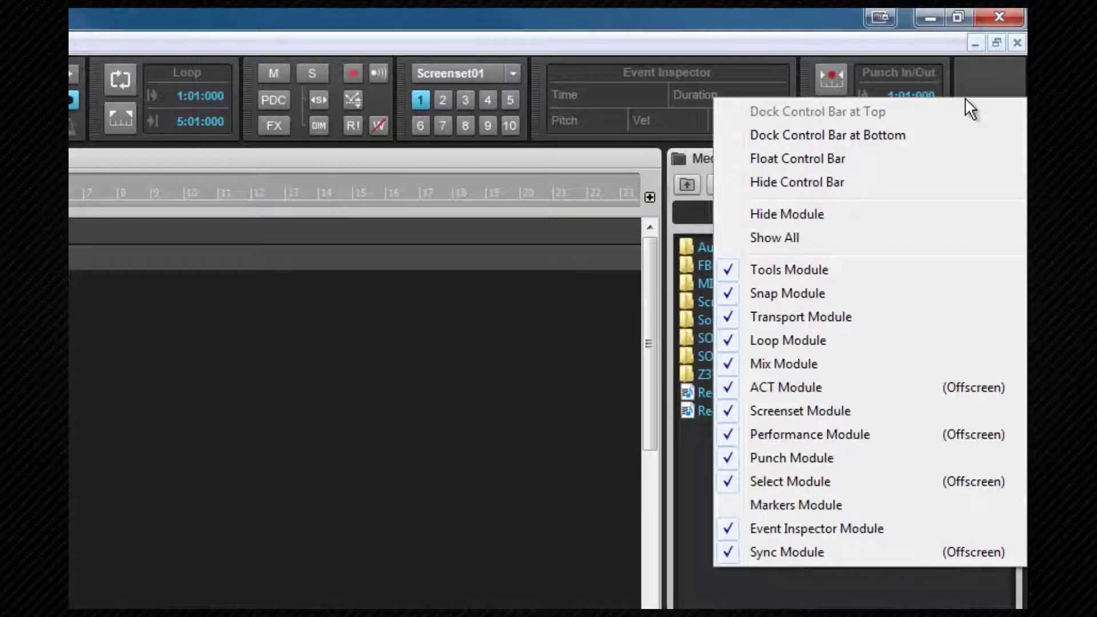
{"action": "left_click", "coordinate": [843, 506]}
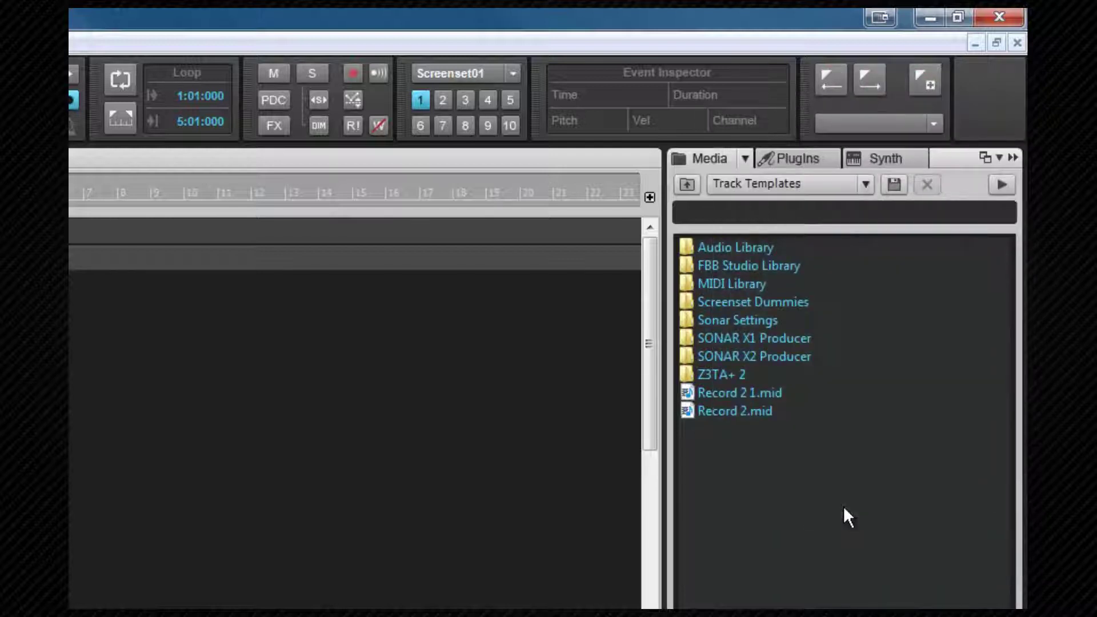
{"action": "right_click", "coordinate": [975, 118]}
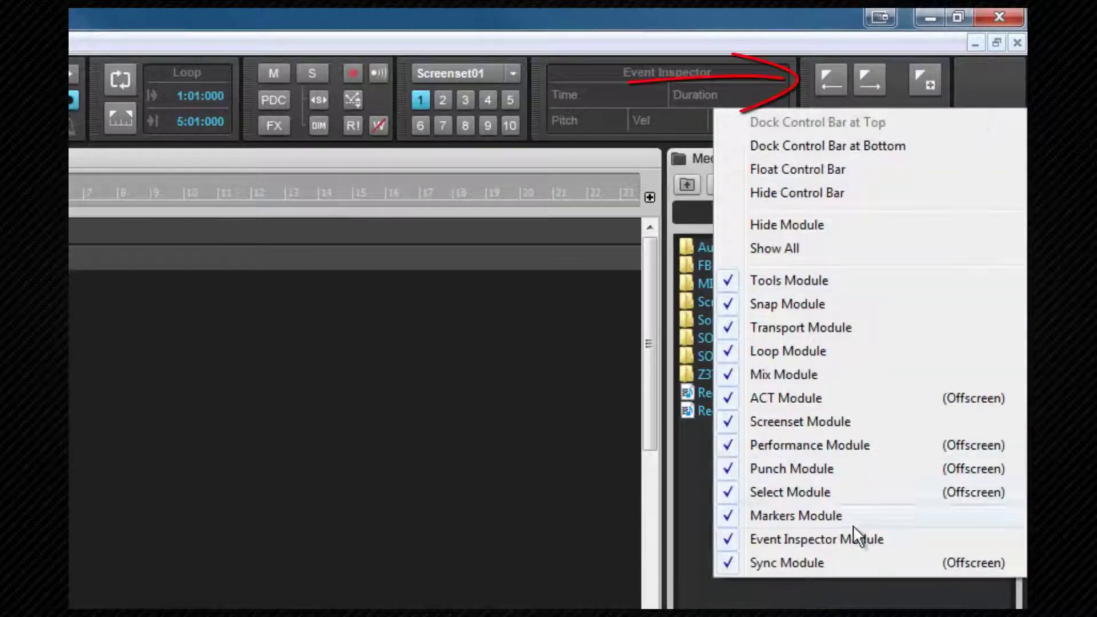
{"action": "left_click", "coordinate": [803, 563]}
{"action": "right_click", "coordinate": [965, 117]}
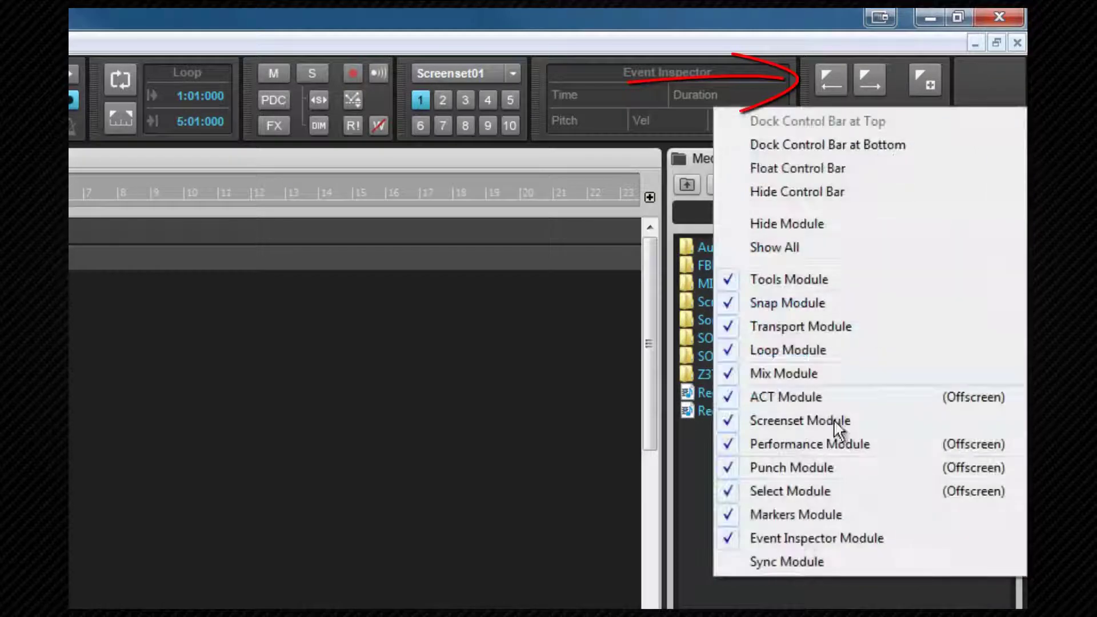
{"action": "left_click", "coordinate": [801, 563]}
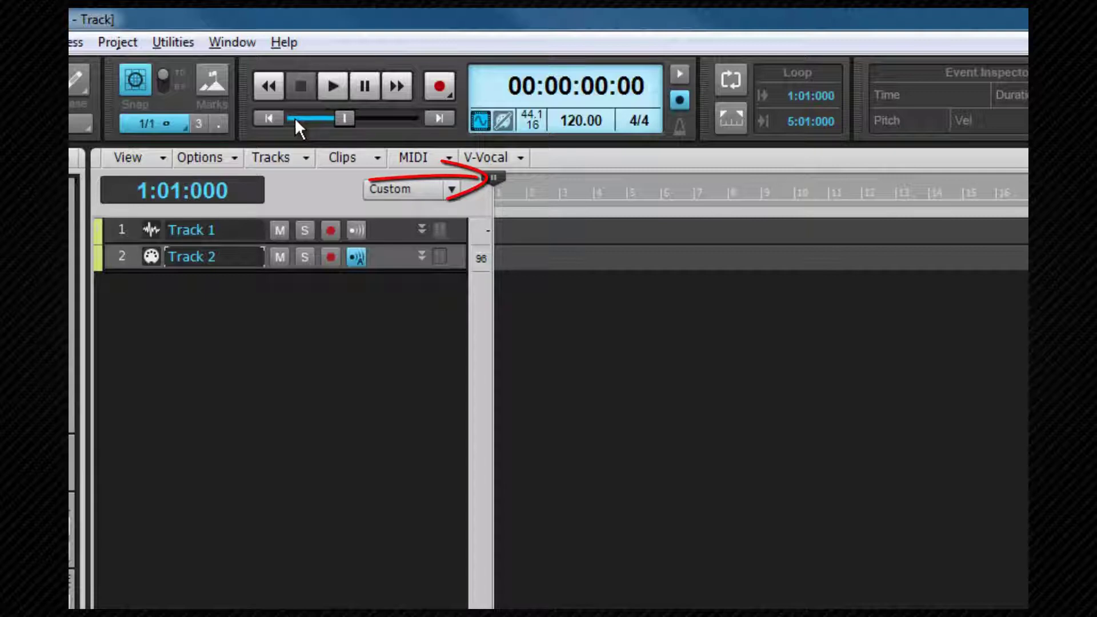
{"action": "left_click", "coordinate": [350, 119]}
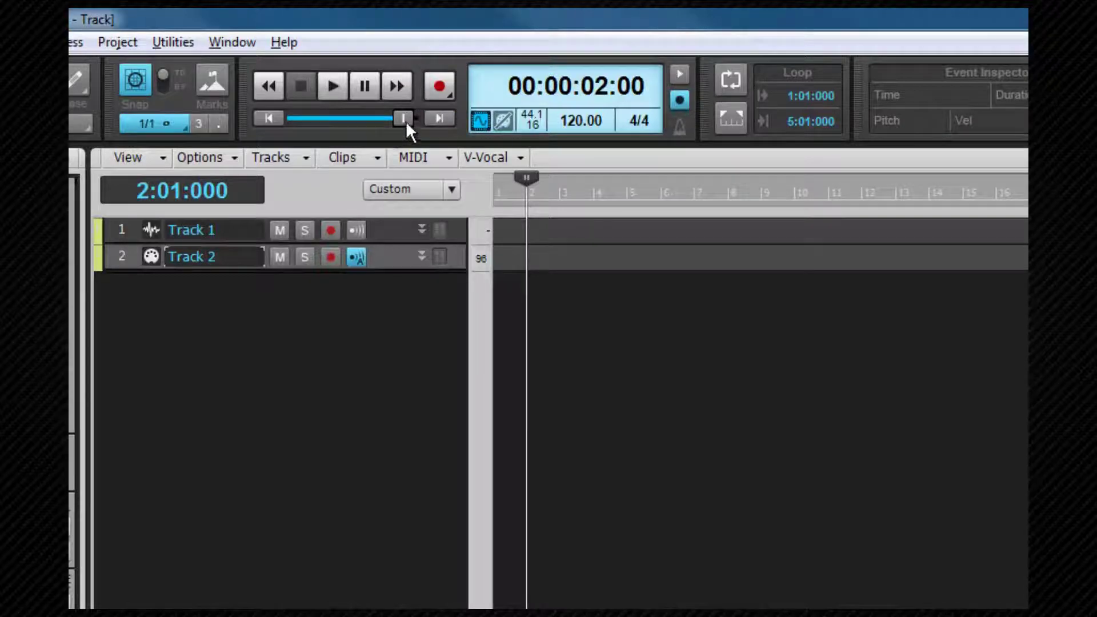
{"action": "left_click", "coordinate": [443, 91]}
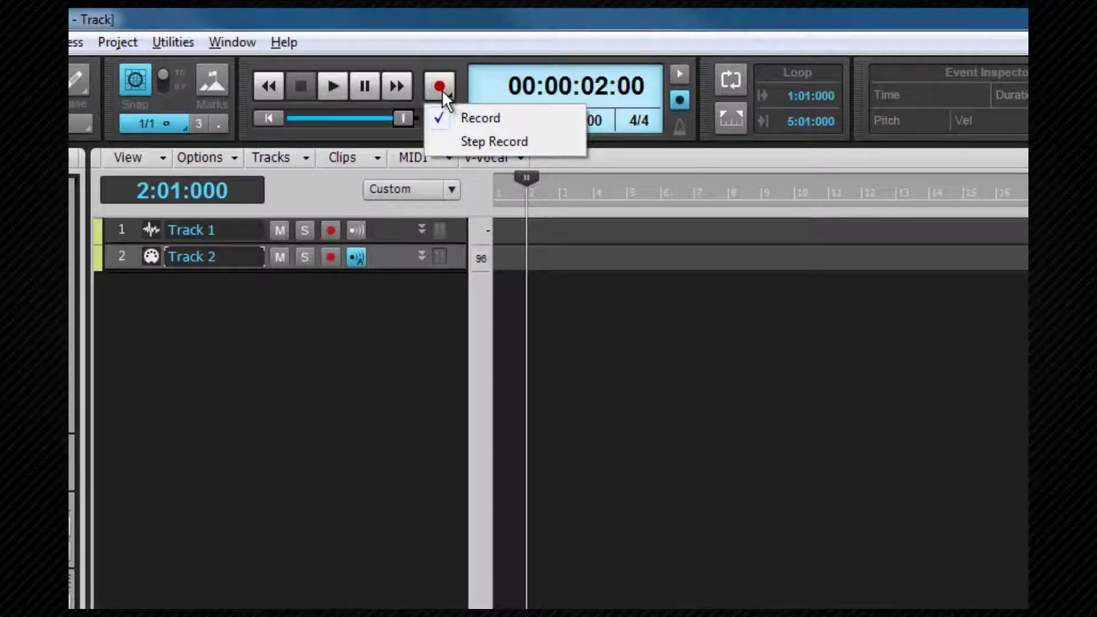
{"action": "left_click", "coordinate": [478, 142]}
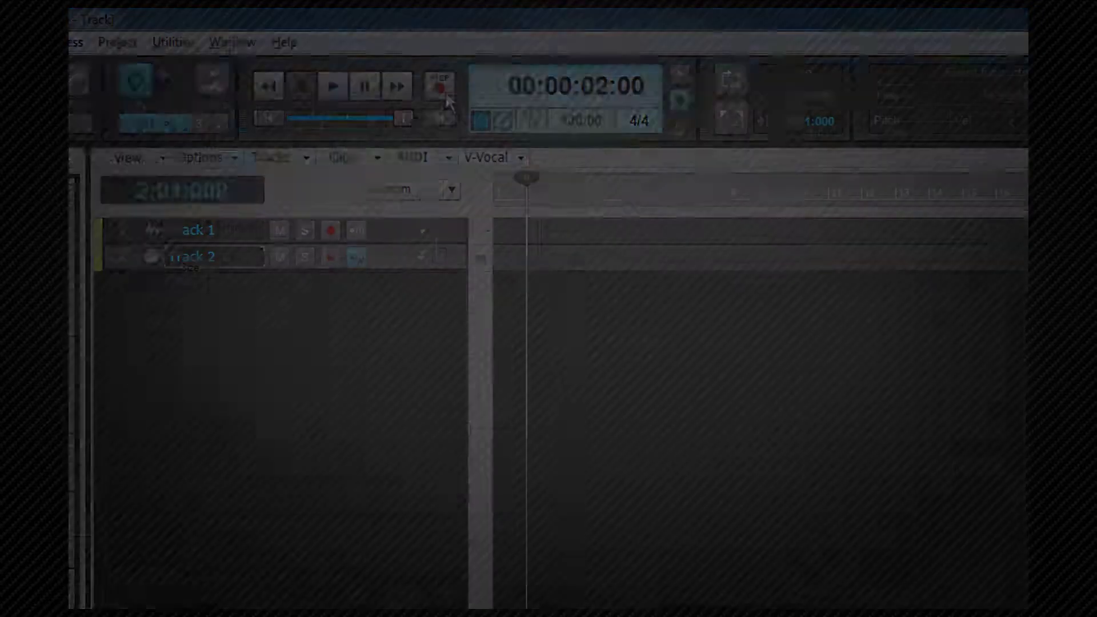
{"action": "left_click", "coordinate": [439, 89]}
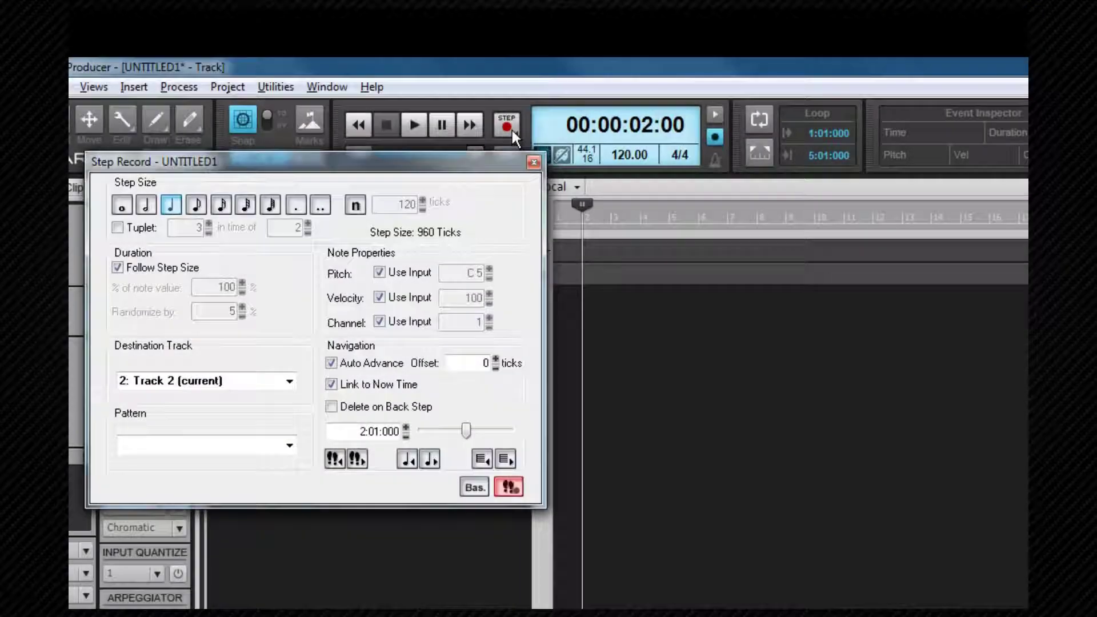
{"action": "left_click", "coordinate": [534, 165]}
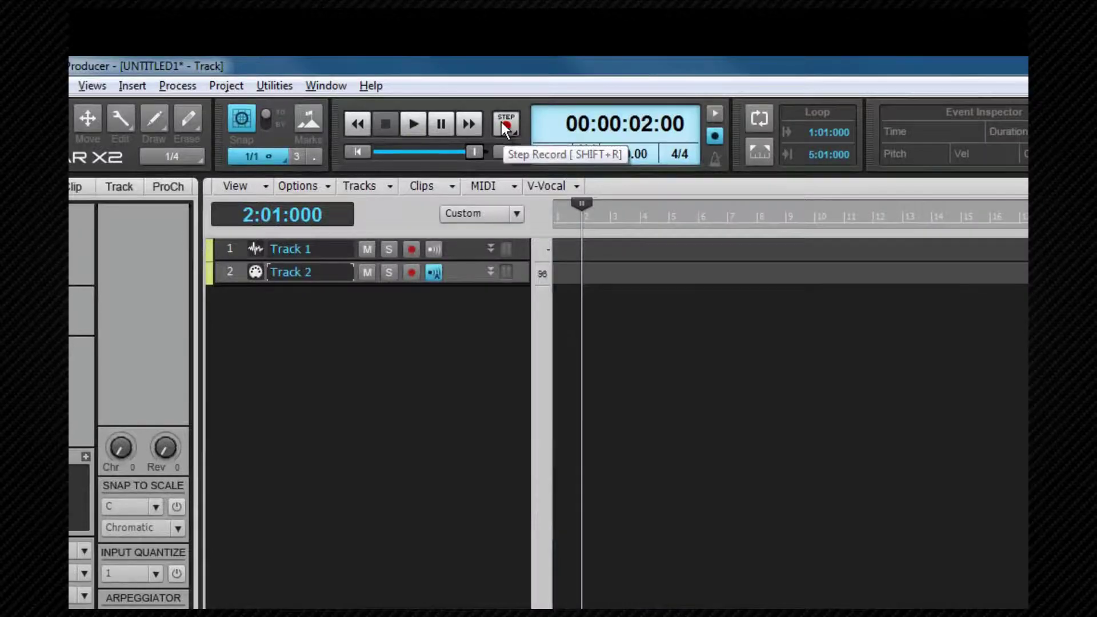
{"action": "right_click", "coordinate": [501, 124]}
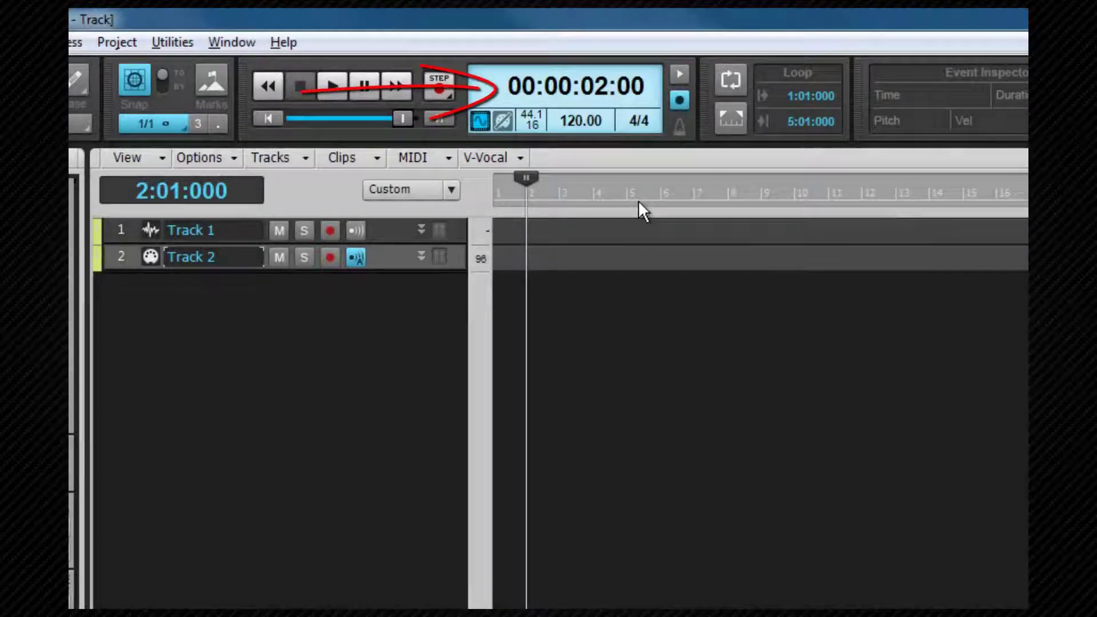
Cycle the time display through milliseconds and samples, then set it to M:B:T reading 2:01:000
{"action": "left_click", "coordinate": [580, 88]}
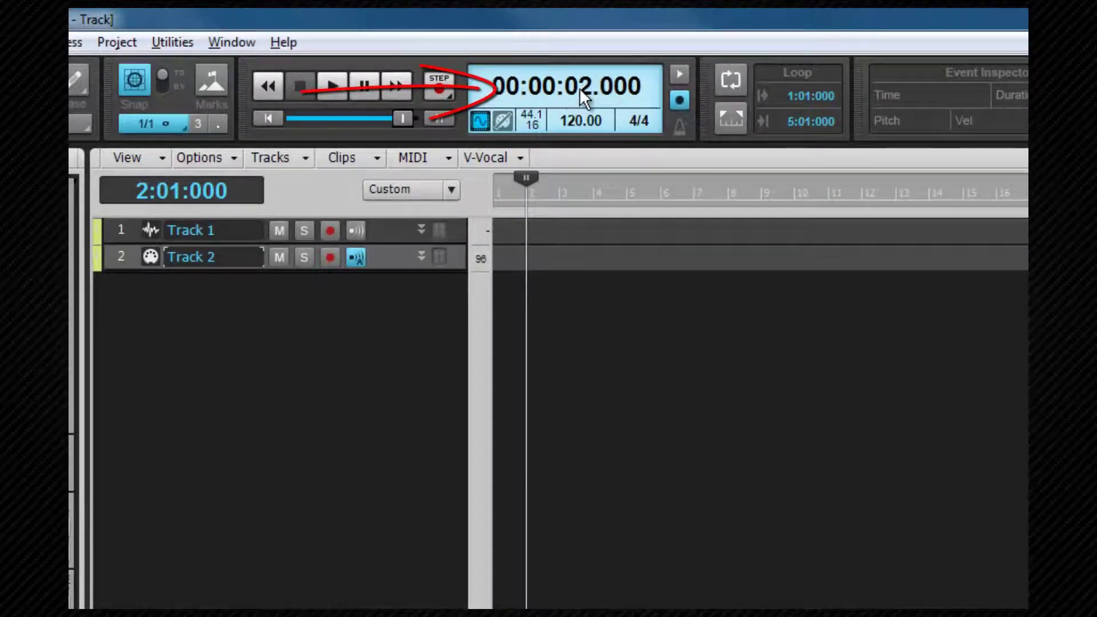
{"action": "left_click", "coordinate": [579, 88]}
{"action": "right_click", "coordinate": [579, 90]}
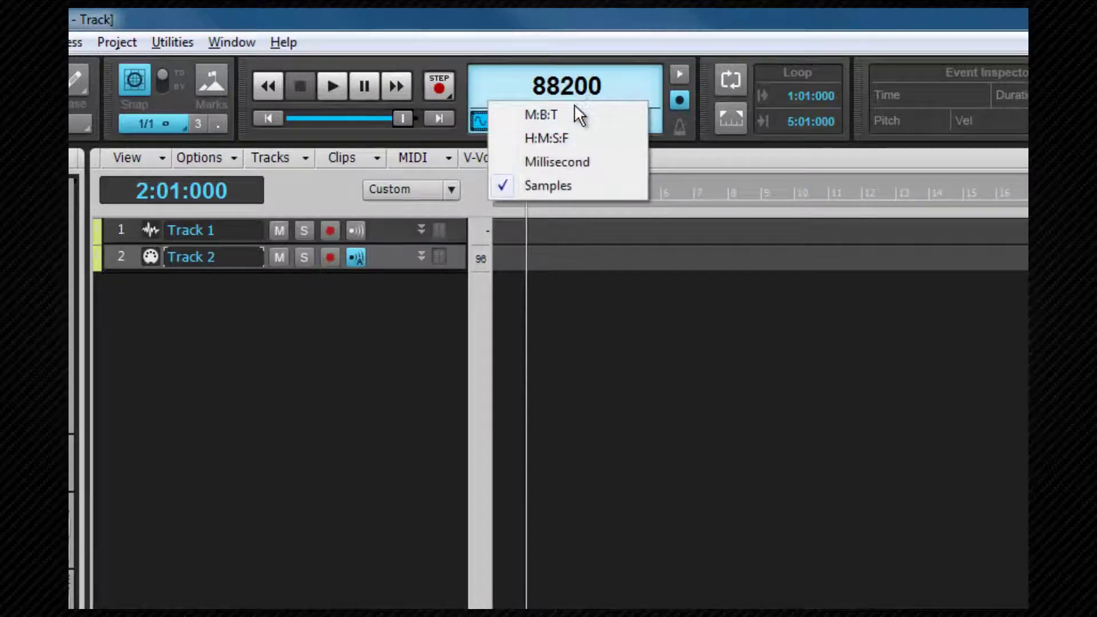
{"action": "left_click", "coordinate": [567, 113]}
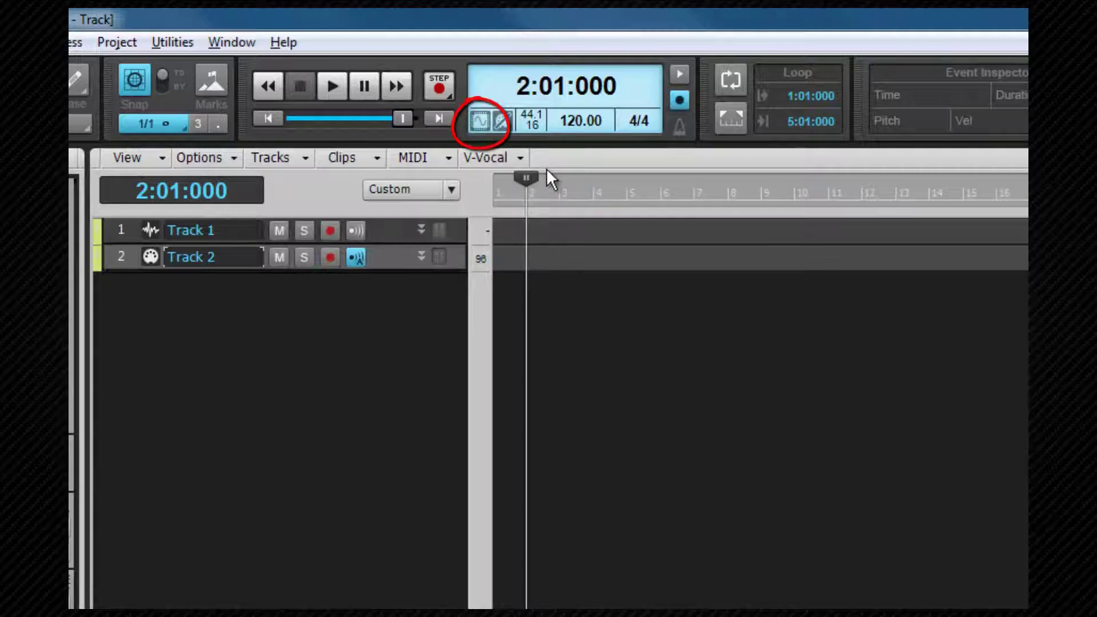
Start the audio engine, keep the tempo at 120.00, and bring up the 4/4 Meter/Key Signature settings
{"action": "left_click", "coordinate": [483, 123]}
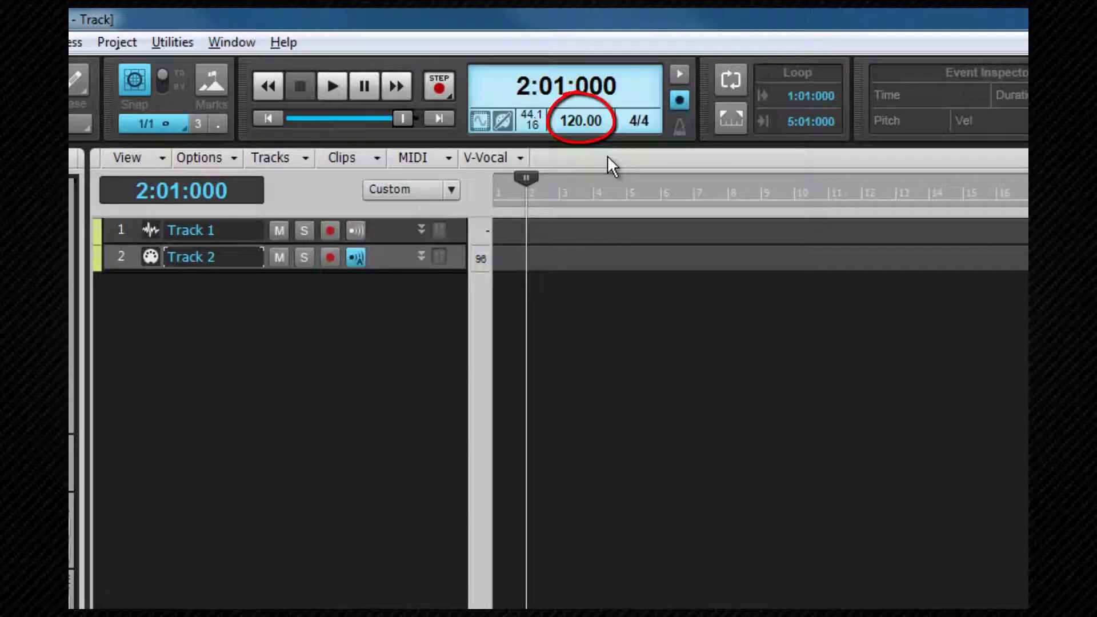
{"action": "double_click", "coordinate": [582, 122]}
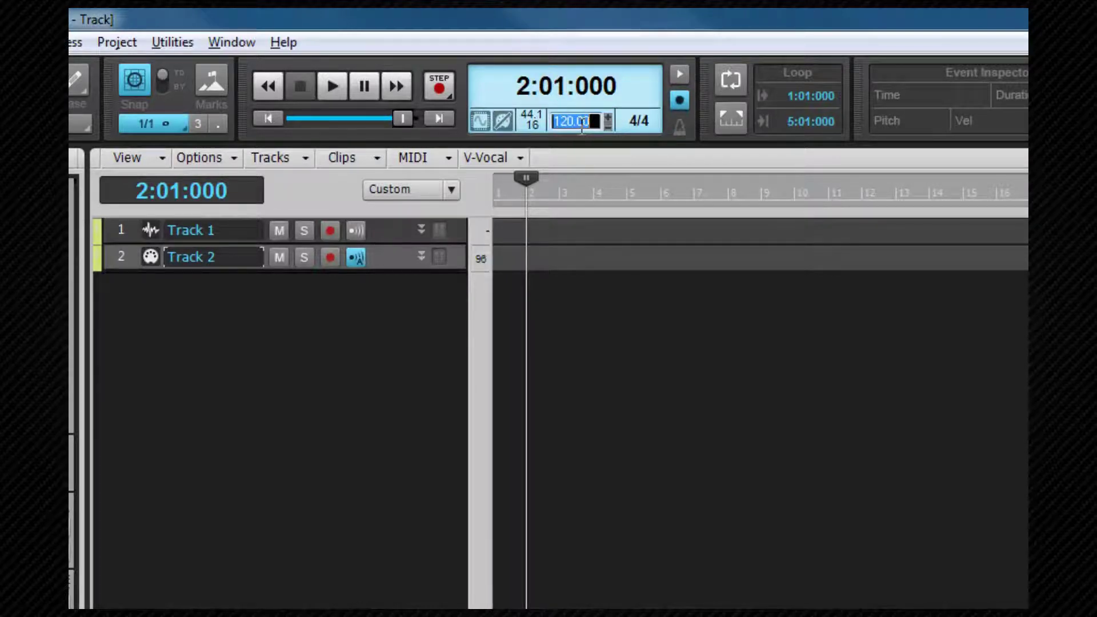
{"action": "key", "text": "Return"}
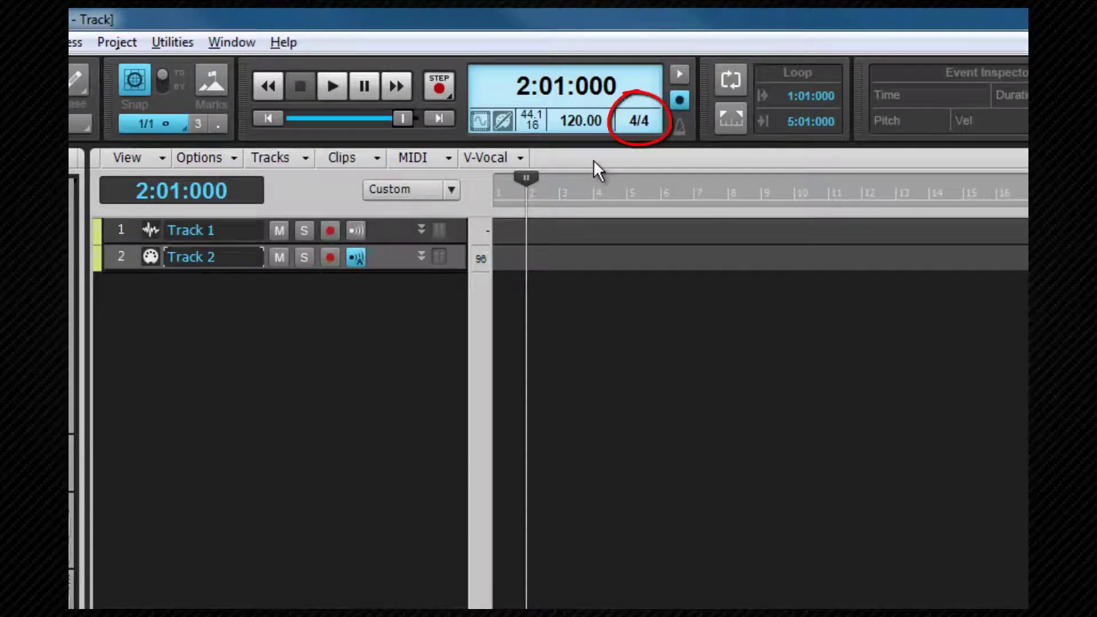
{"action": "left_click", "coordinate": [639, 121]}
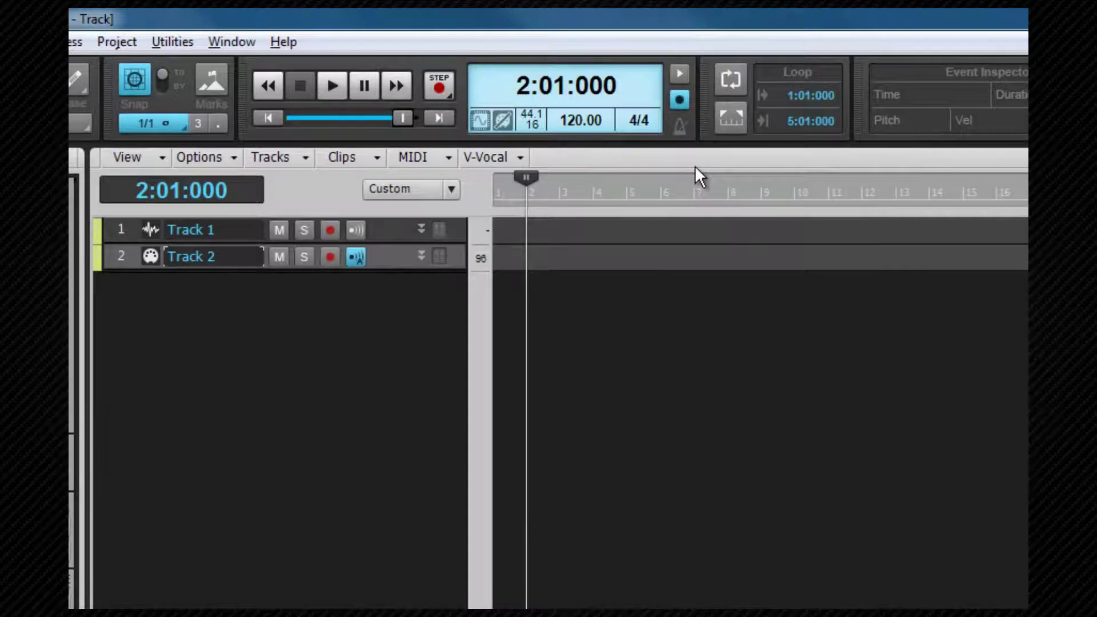
{"action": "left_click", "coordinate": [678, 100]}
{"action": "left_click", "coordinate": [677, 99]}
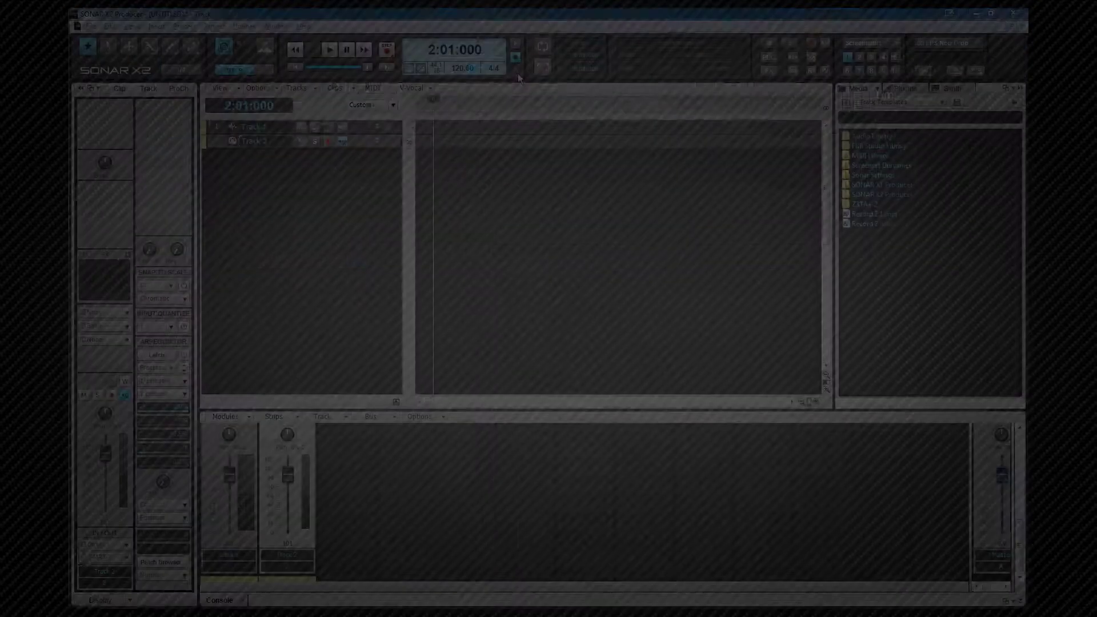
{"action": "left_click", "coordinate": [682, 127]}
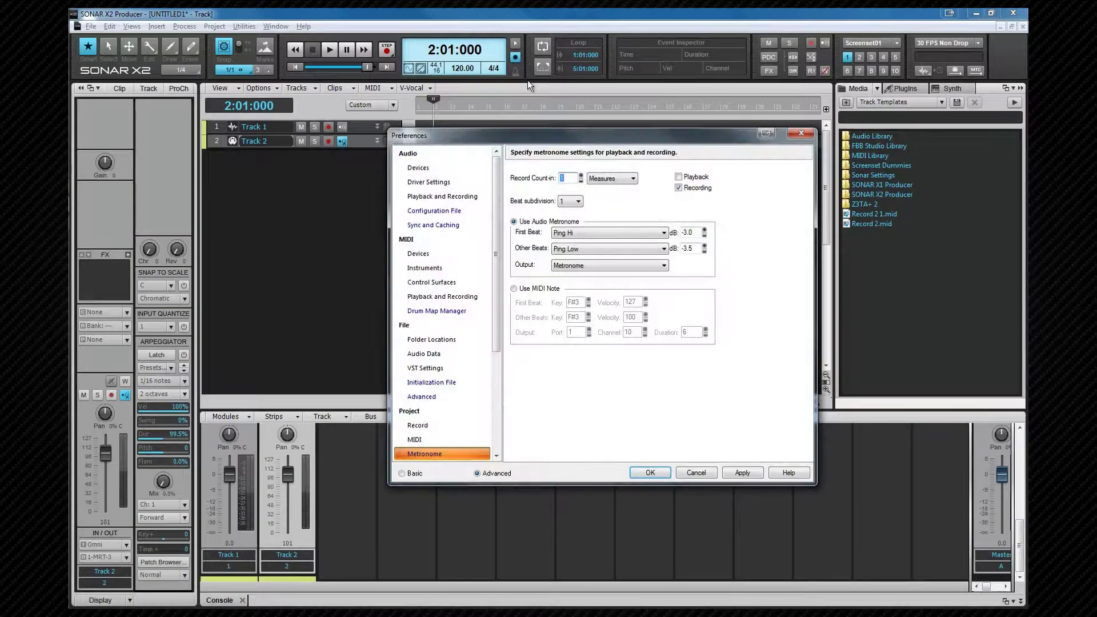
{"action": "left_click", "coordinate": [800, 135]}
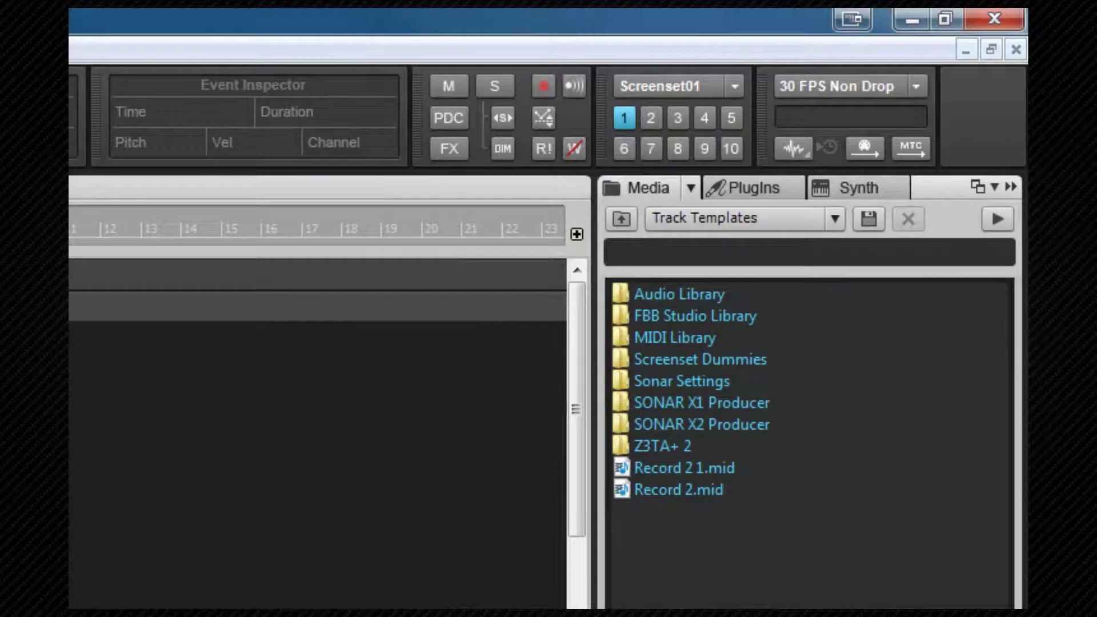
Toggle global mute and solo-all on then off, leaving both off, and enable Exclusive Solo
{"action": "left_click", "coordinate": [445, 90]}
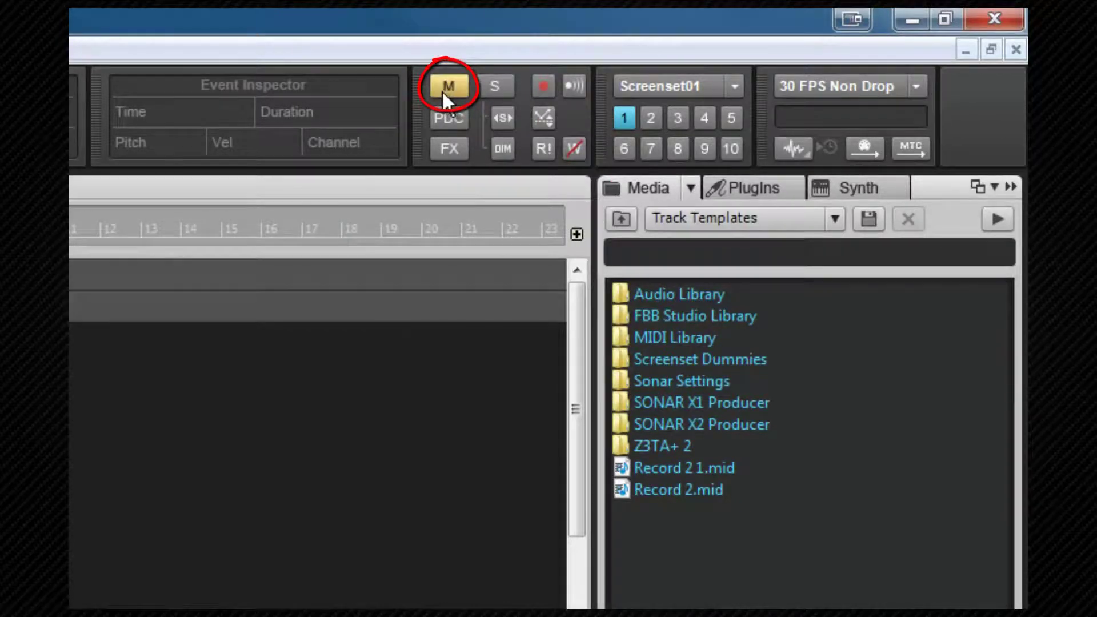
{"action": "left_click", "coordinate": [441, 89]}
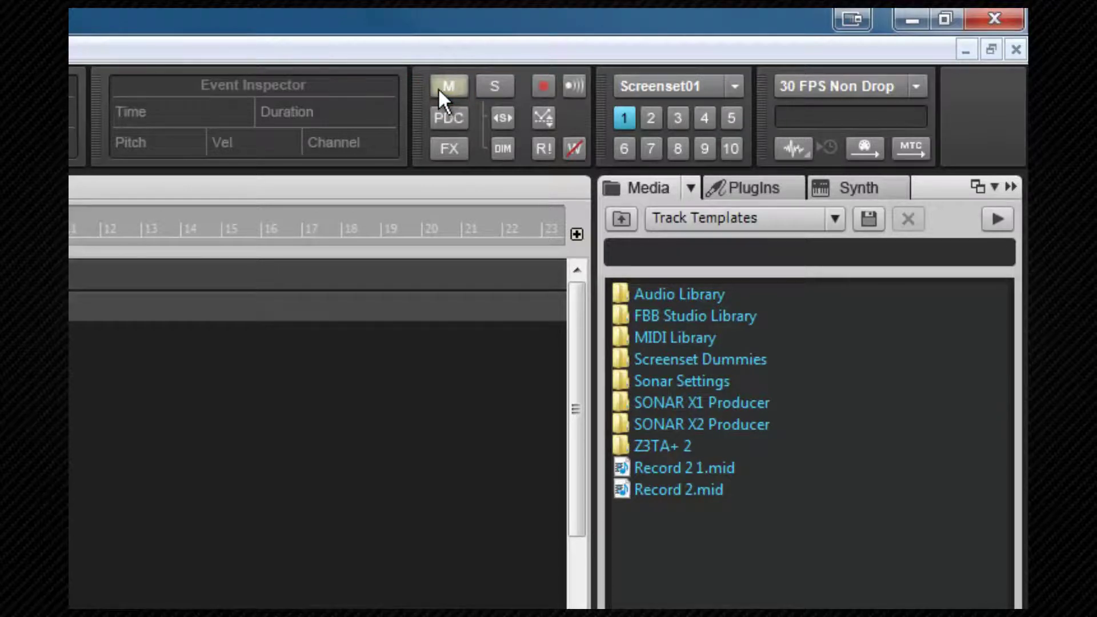
{"action": "left_click", "coordinate": [496, 85]}
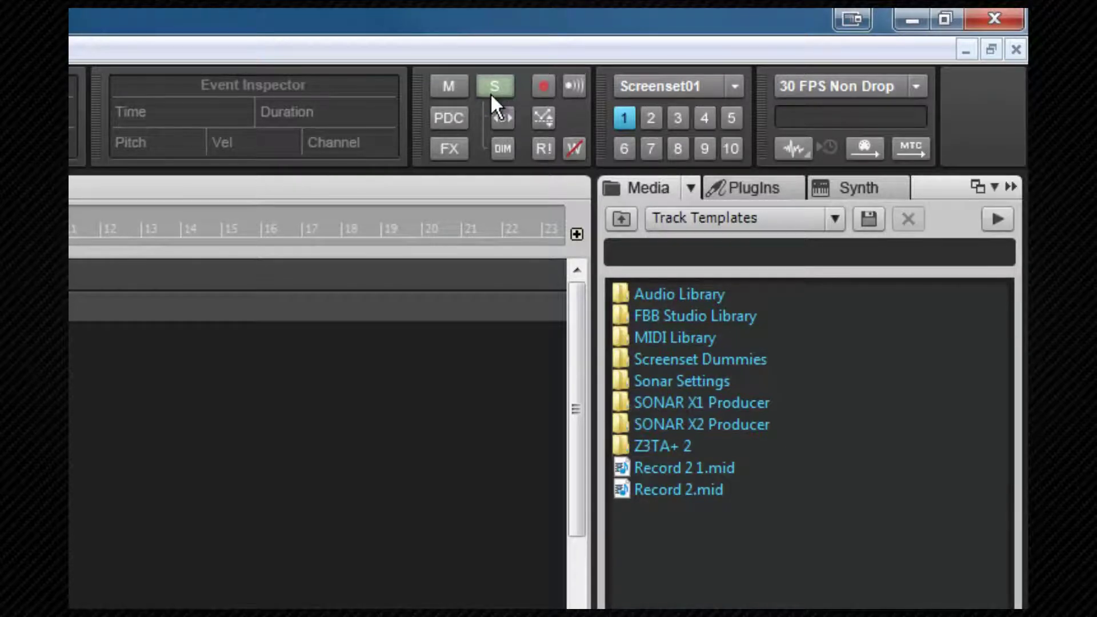
{"action": "left_click", "coordinate": [491, 90]}
{"action": "left_click", "coordinate": [511, 120]}
Arm then disarm all tracks, enable Input Echo, turn the PDC override off, and bypass all effects
{"action": "left_click", "coordinate": [540, 92]}
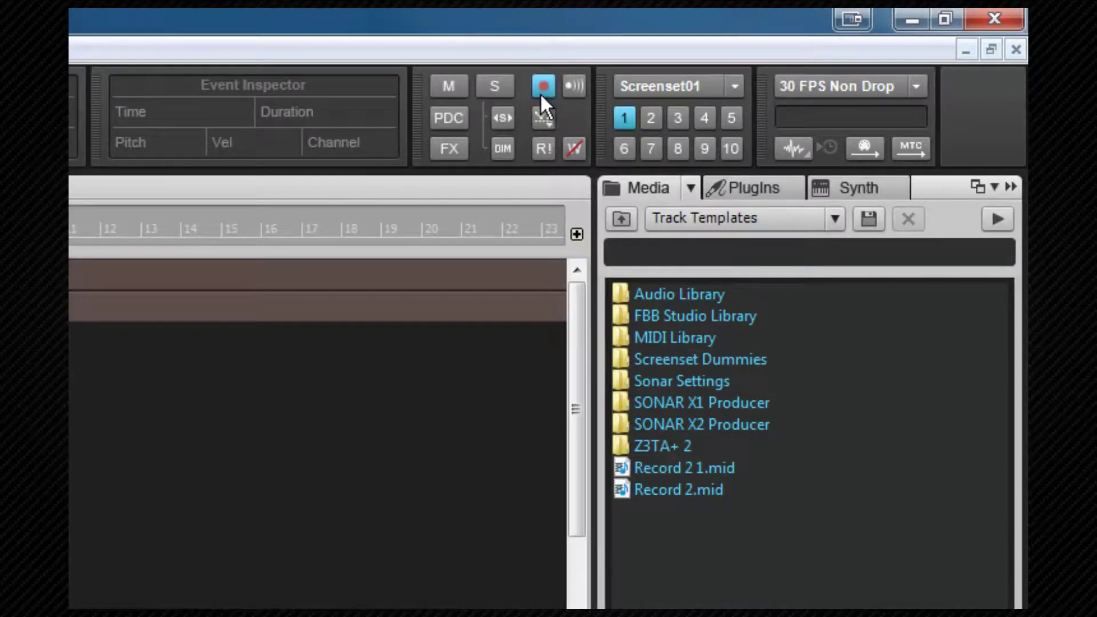
{"action": "left_click", "coordinate": [540, 92]}
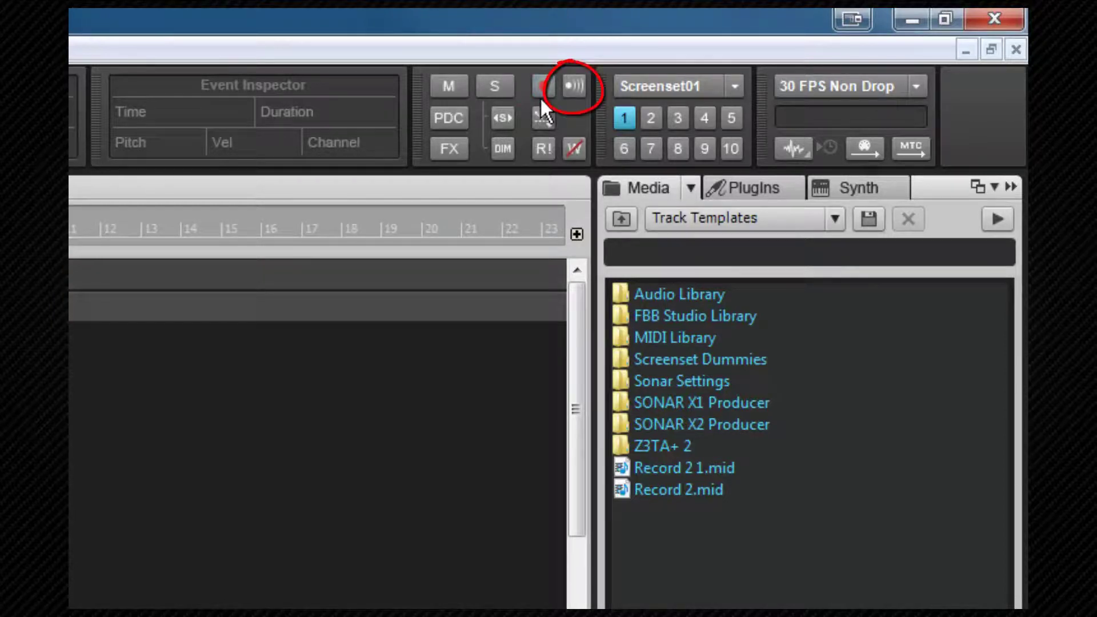
{"action": "left_click", "coordinate": [574, 87]}
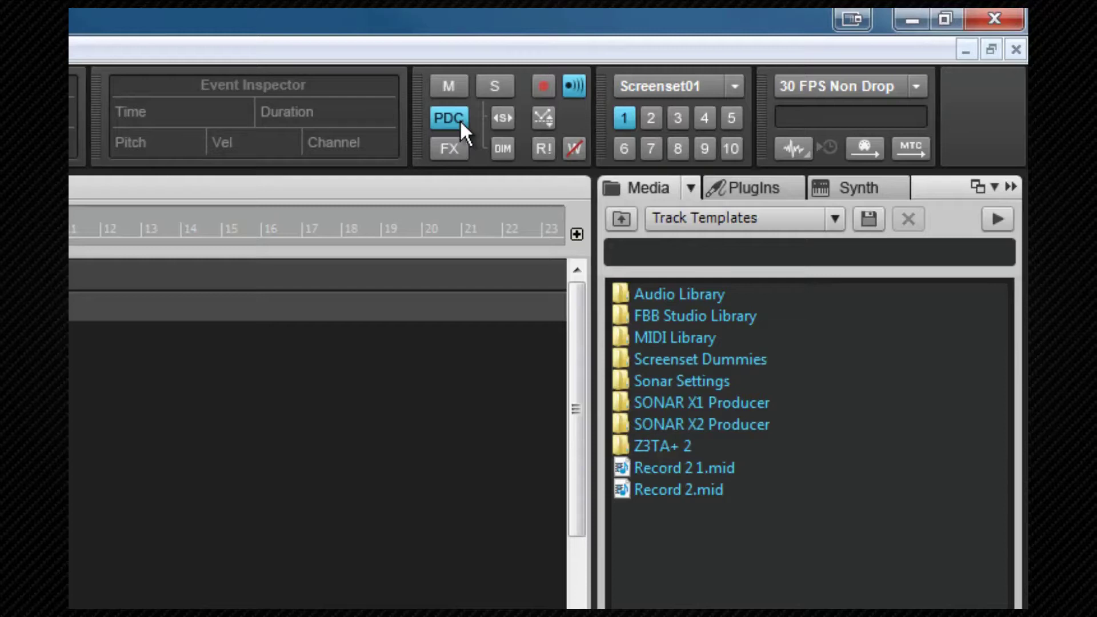
{"action": "left_click", "coordinate": [460, 116]}
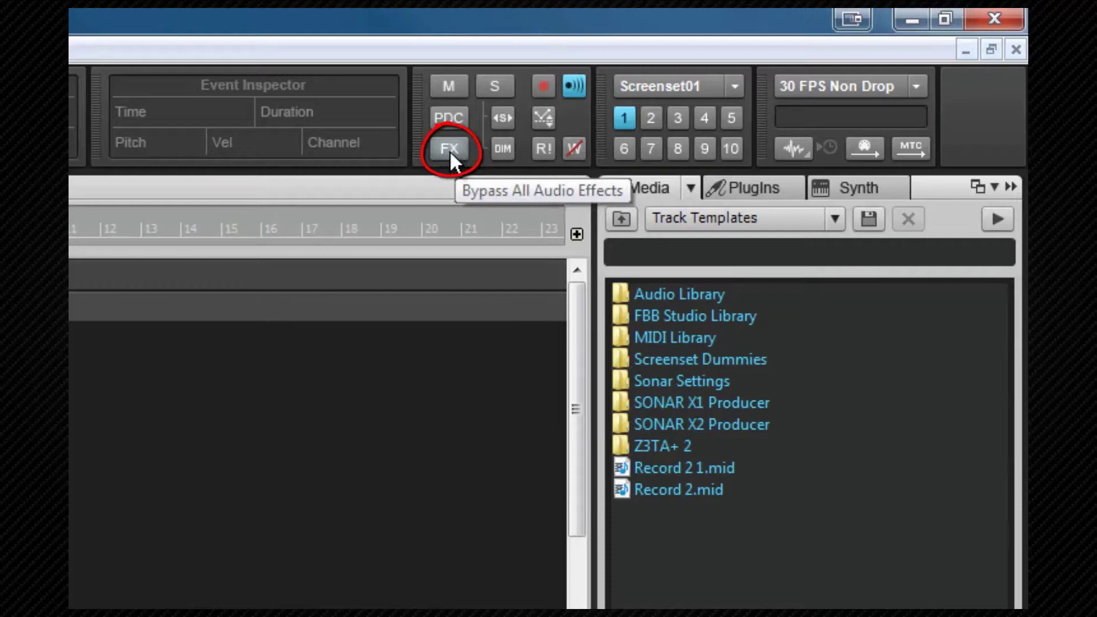
{"action": "left_click", "coordinate": [449, 150]}
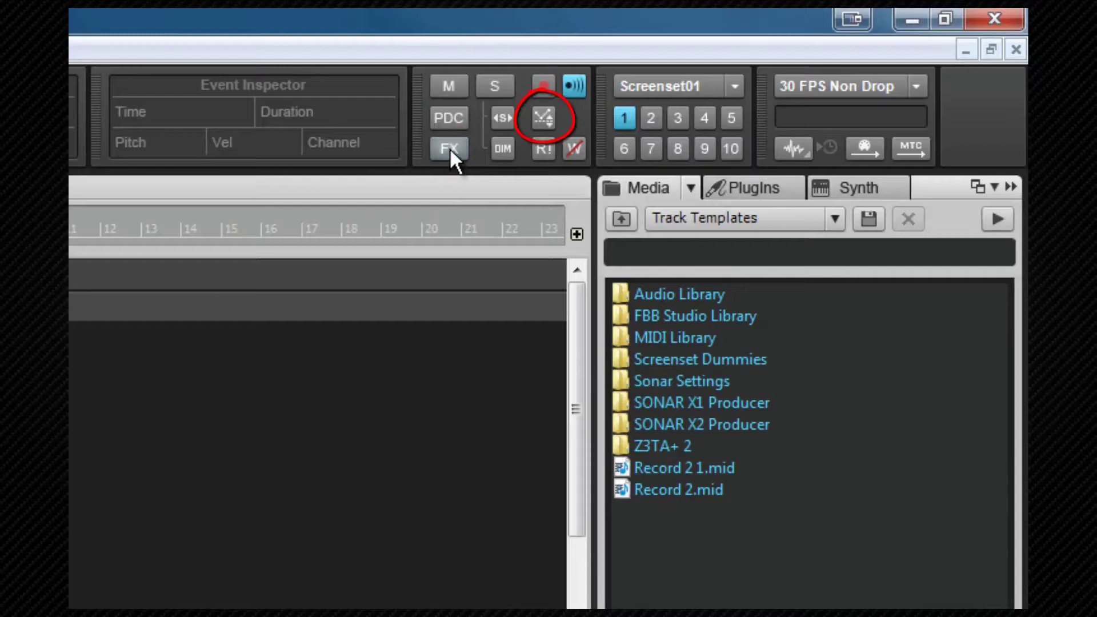
{"action": "left_click", "coordinate": [547, 121]}
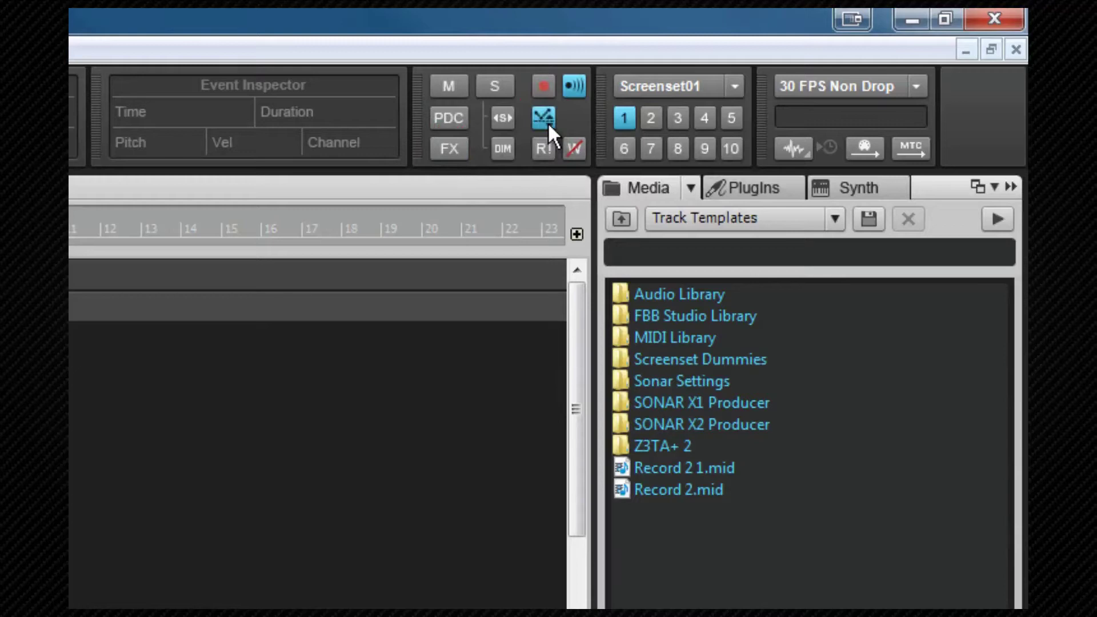
{"action": "left_click", "coordinate": [548, 122]}
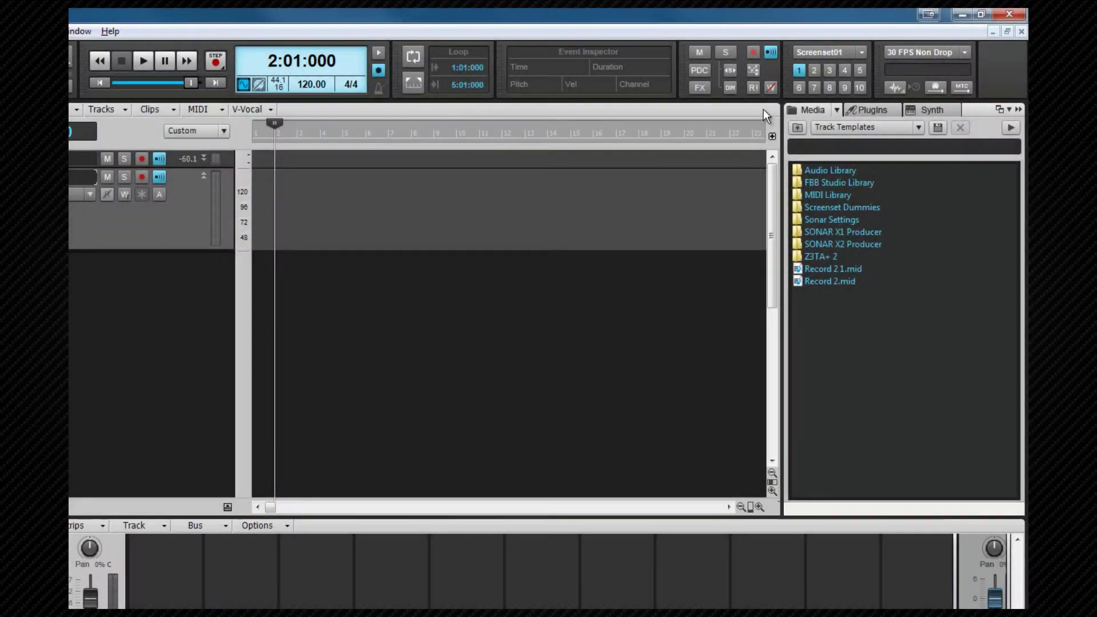
{"action": "left_click", "coordinate": [125, 194]}
{"action": "left_click", "coordinate": [770, 86]}
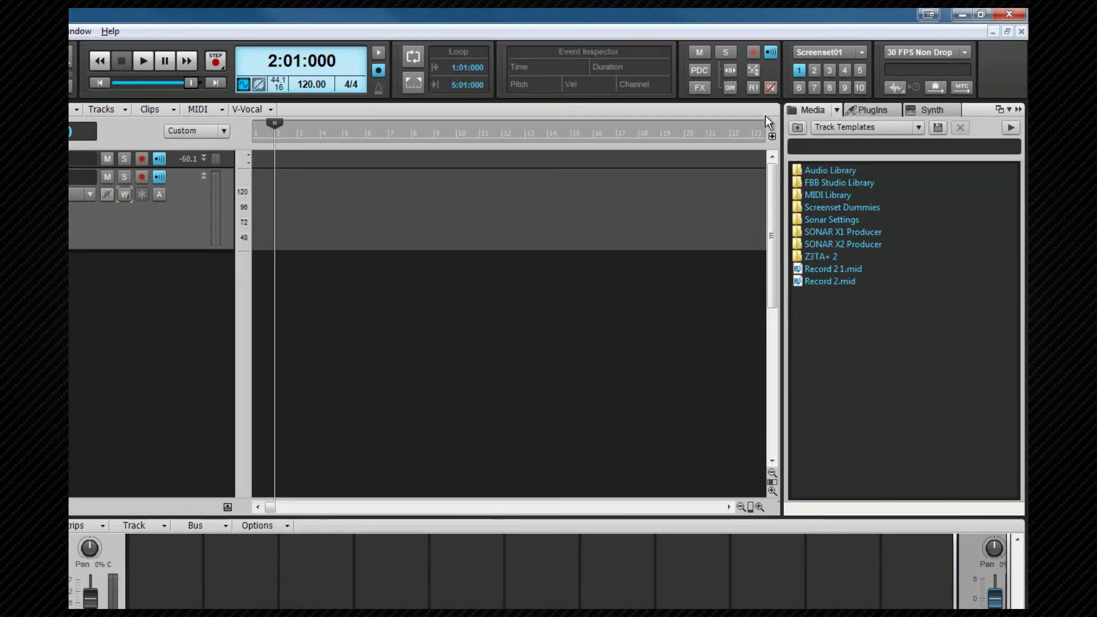